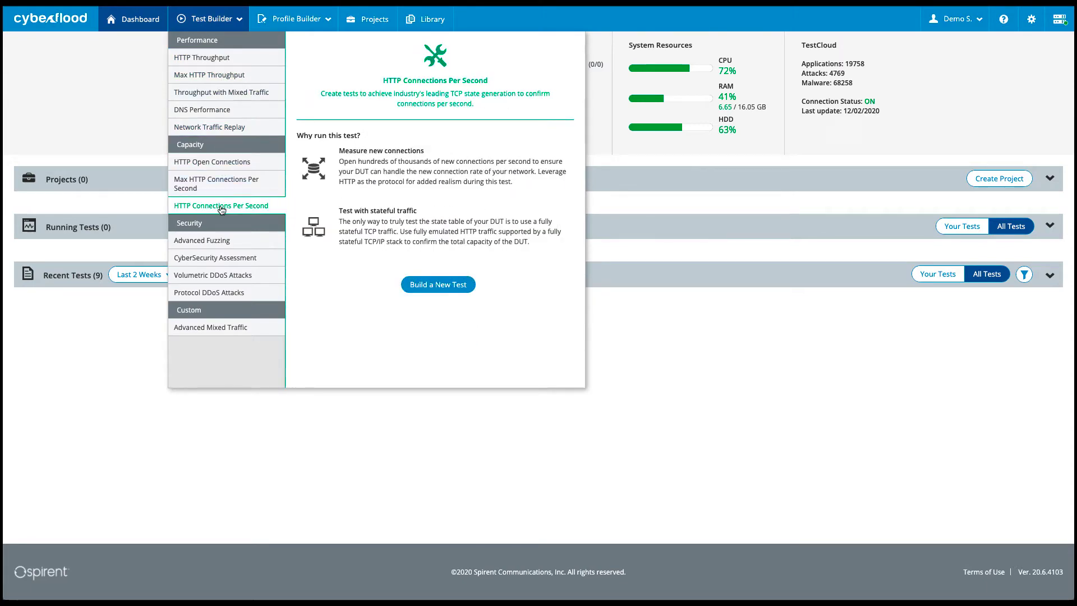
# Start an Advanced Mixed Traffic test, list protocol and subnet profiles, and select the B2B (2 ports) queue.
pyautogui.click(220, 331)
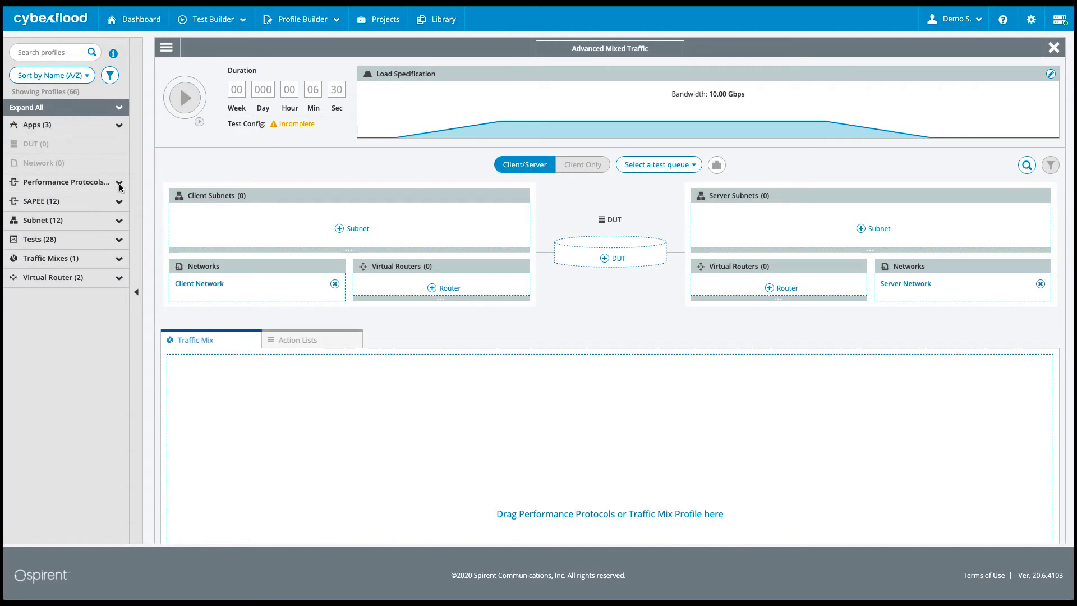
pyautogui.click(120, 183)
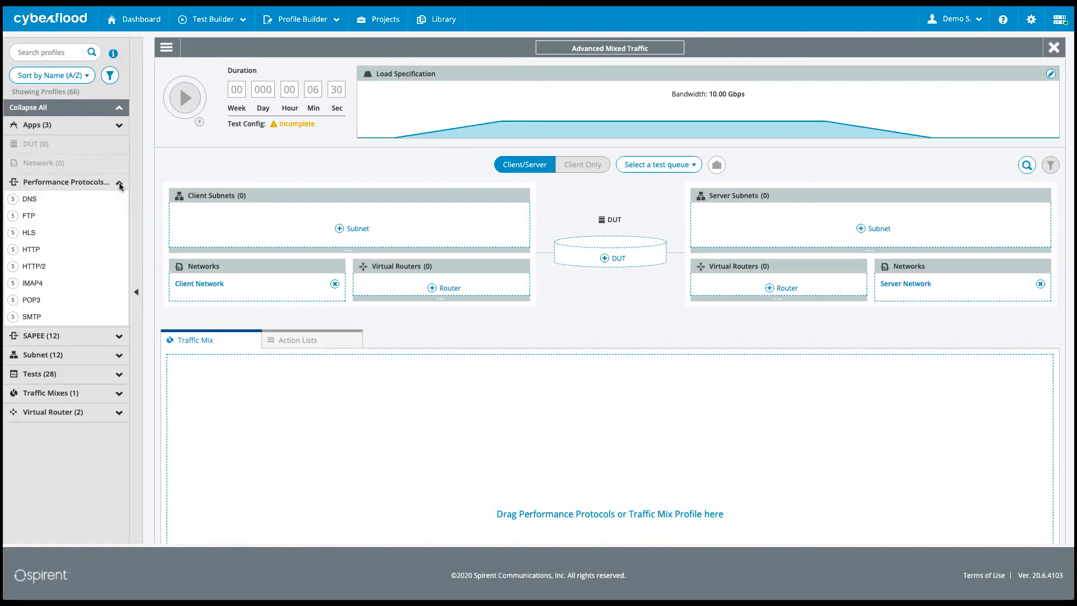
pyautogui.click(120, 356)
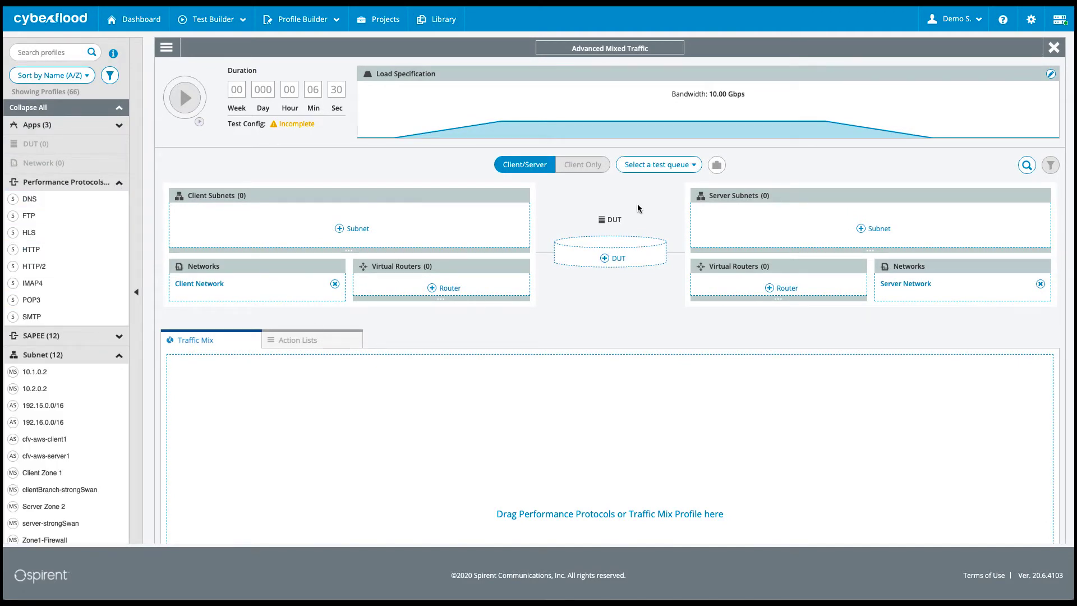
pyautogui.click(658, 164)
pyautogui.click(653, 178)
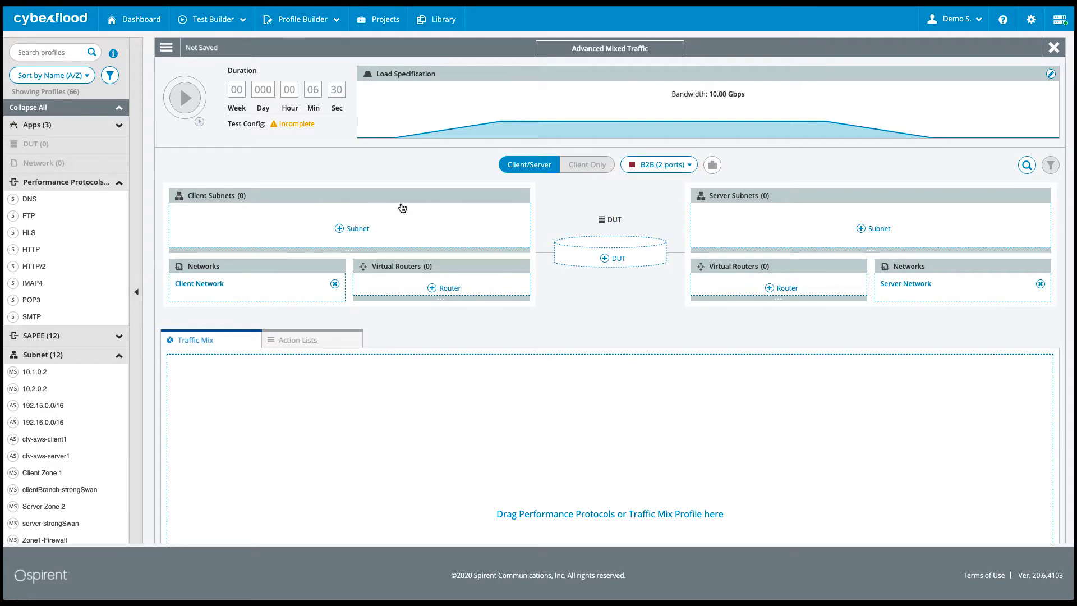
# Add 10.1.0.2 as the client subnet and assign it to port 1/1.
pyautogui.moveTo(35, 372); pyautogui.dragTo(284, 225)
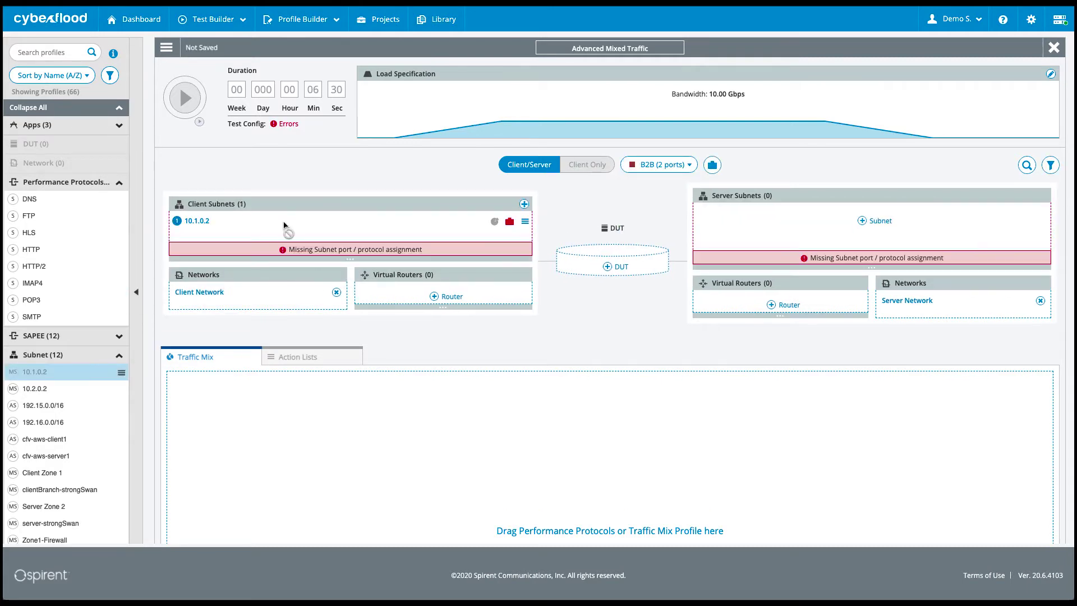
pyautogui.click(510, 222)
pyautogui.click(556, 186)
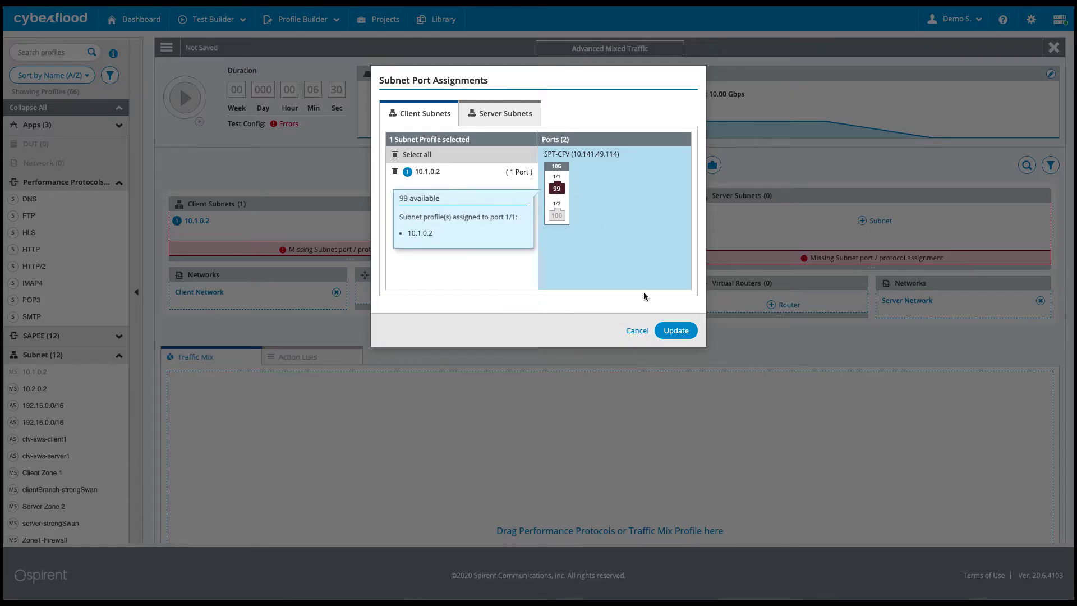
pyautogui.click(675, 332)
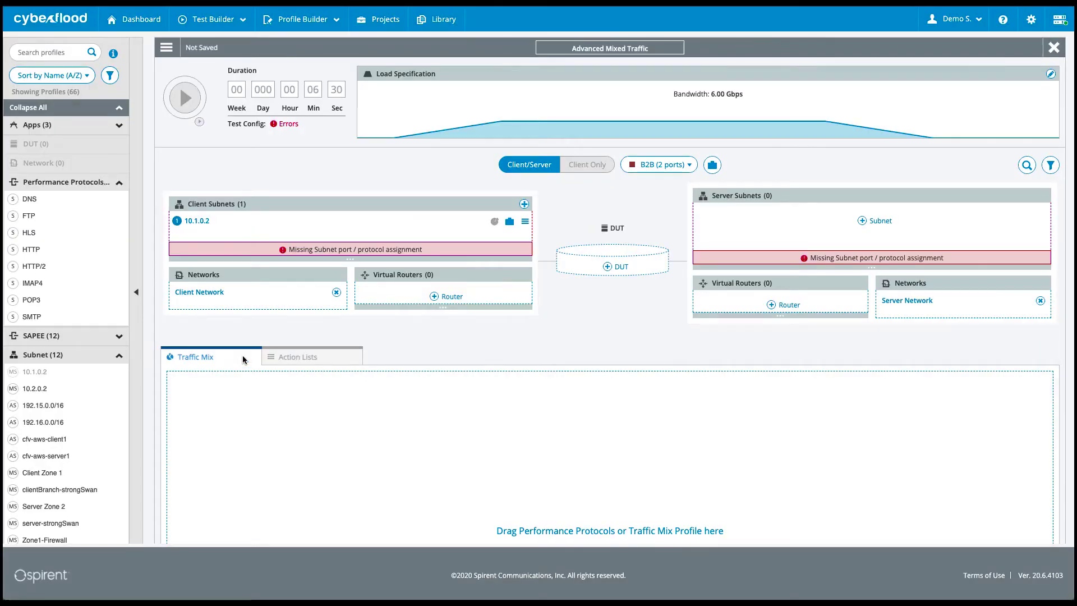
# Add 10.2.0.2 as the server subnet and assign it to port 1/2.
pyautogui.moveTo(53, 386); pyautogui.dragTo(823, 215)
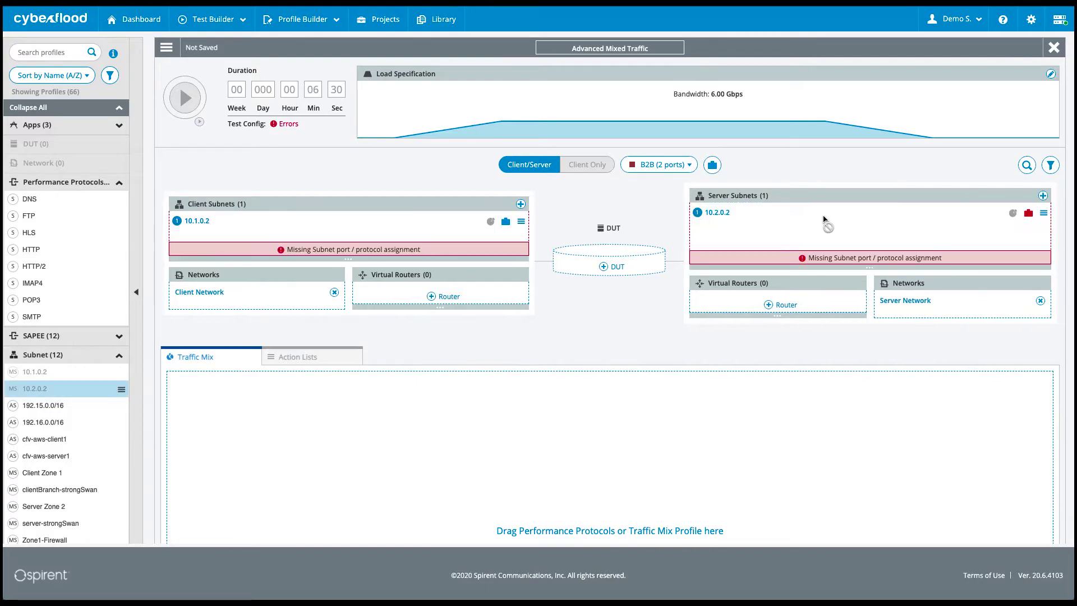
pyautogui.click(1030, 214)
pyautogui.click(557, 219)
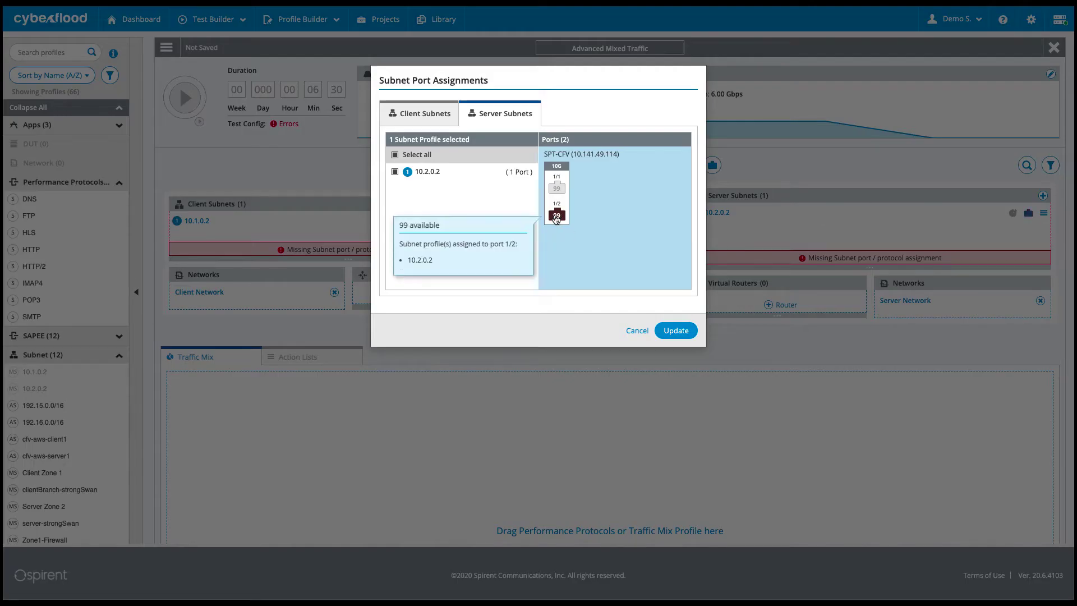
pyautogui.click(676, 330)
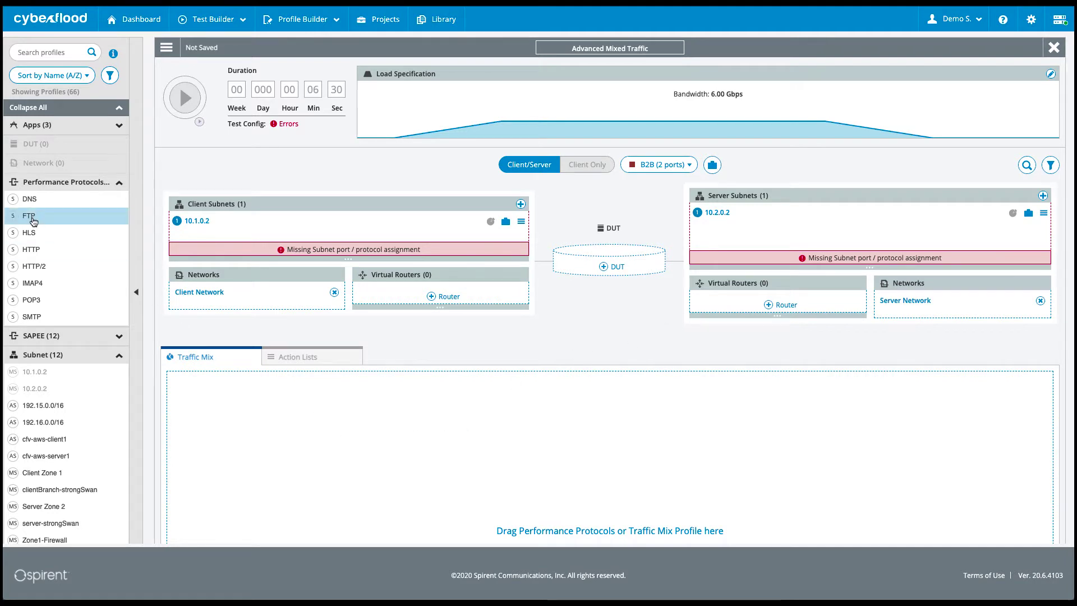
# Add FTP and HTTP to the Traffic Mix, split them 62.77% / 37.23%, and update the profile.
pyautogui.moveTo(24, 218); pyautogui.dragTo(337, 416)
pyautogui.scroll(-2, 337, 416)
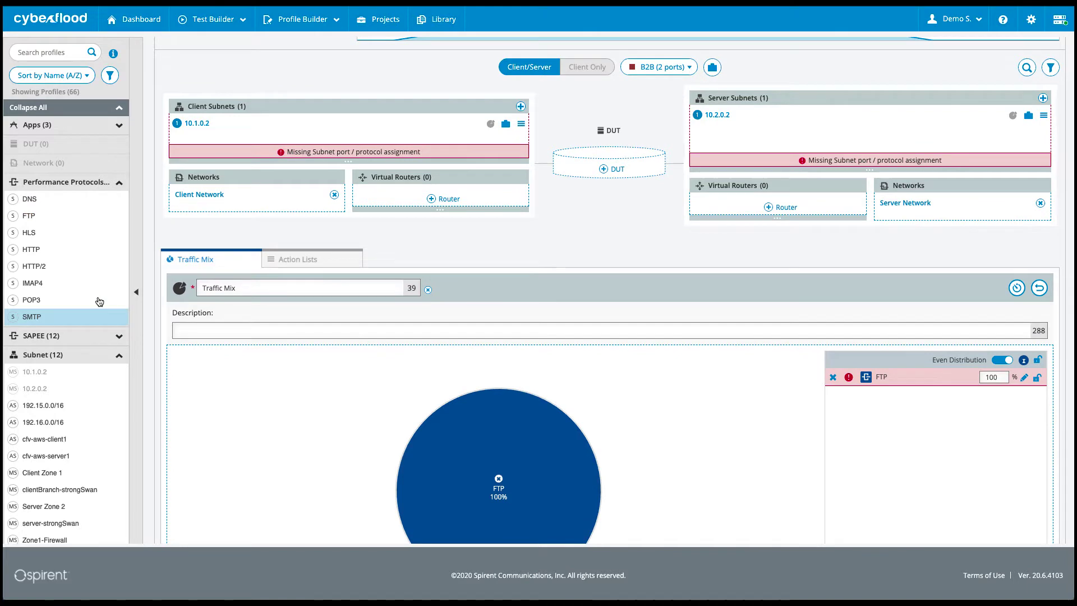
pyautogui.moveTo(39, 254); pyautogui.dragTo(348, 392)
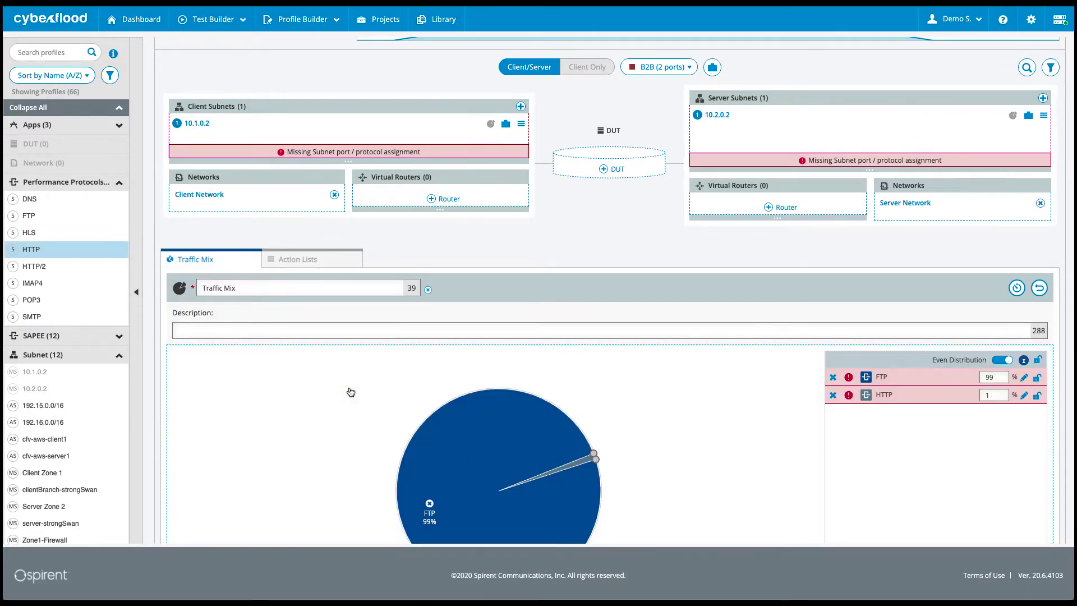
pyautogui.scroll(-3, 350, 392)
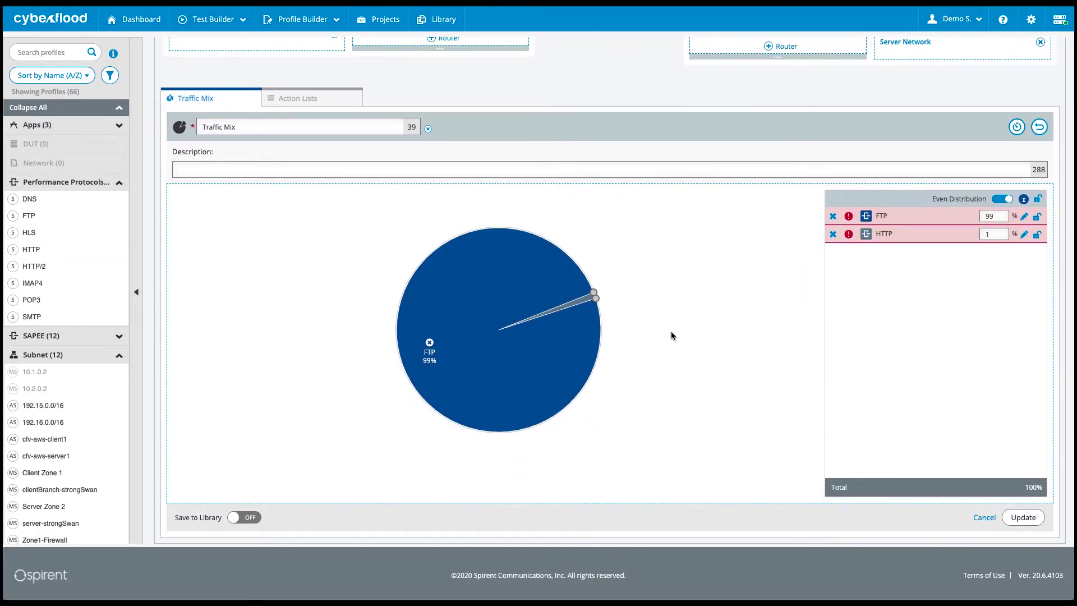
pyautogui.moveTo(594, 294); pyautogui.dragTo(411, 286)
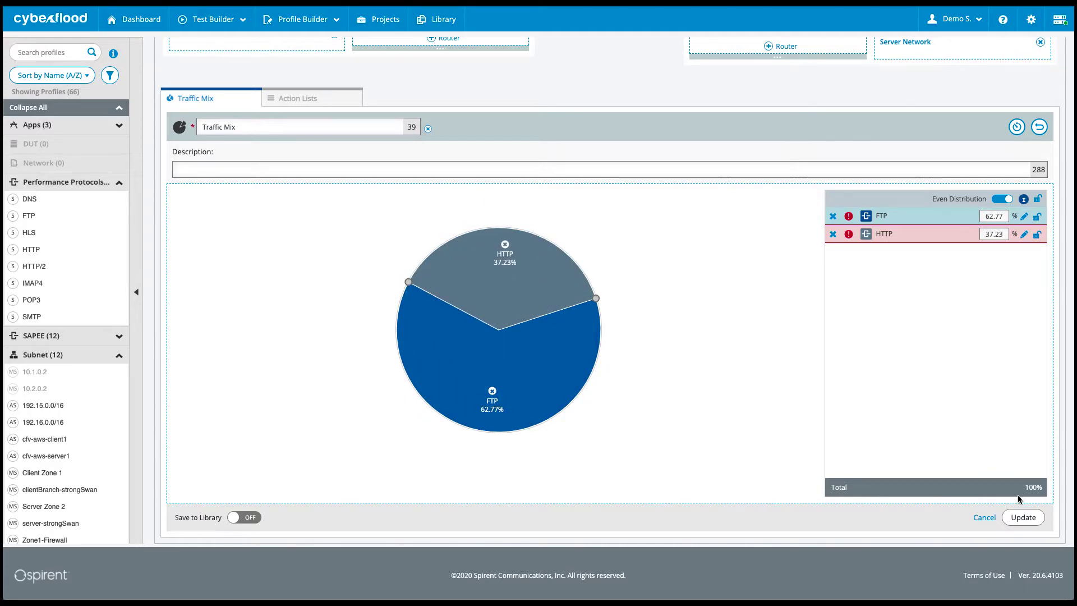
pyautogui.click(1024, 517)
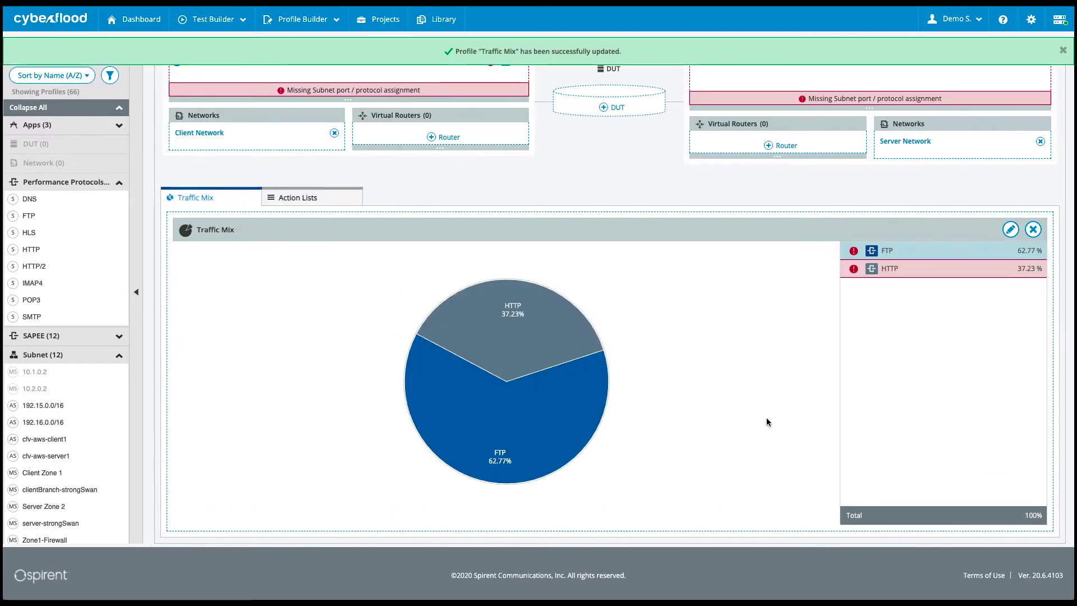
# Pair both FTP and HTTP from client subnet 10.1.0.2 with server subnet 10.2.0.2.
pyautogui.scroll(3, 767, 422)
pyautogui.moveTo(853, 397)
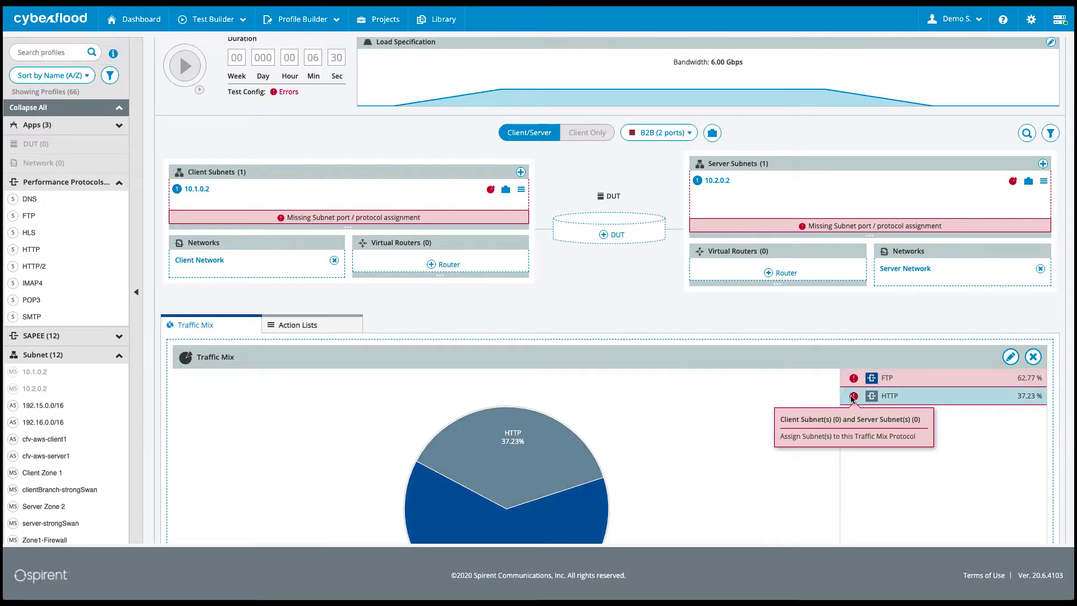
pyautogui.moveTo(490, 192)
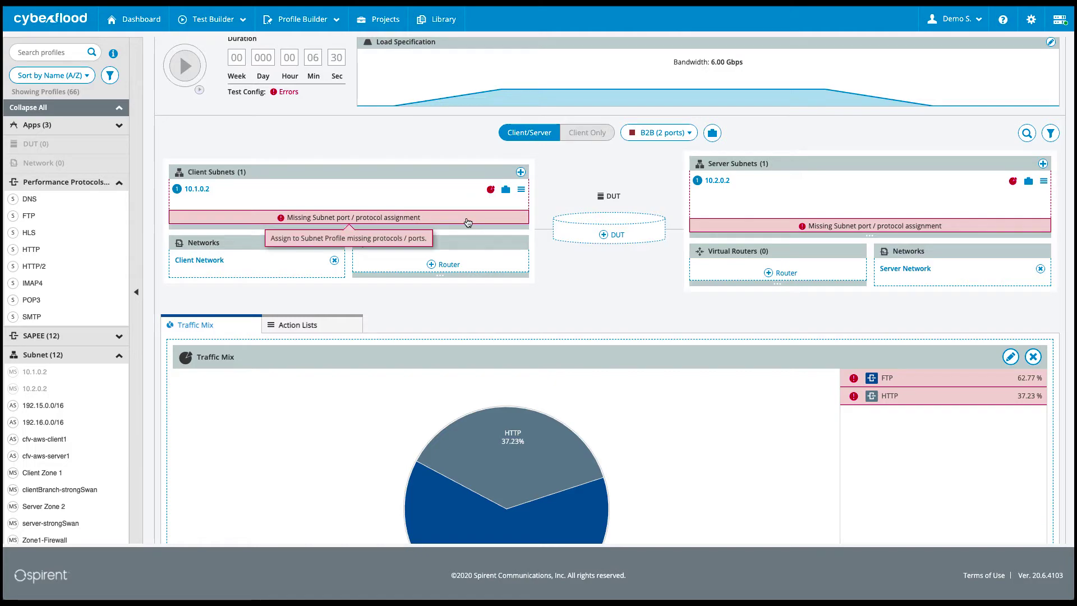
pyautogui.click(491, 191)
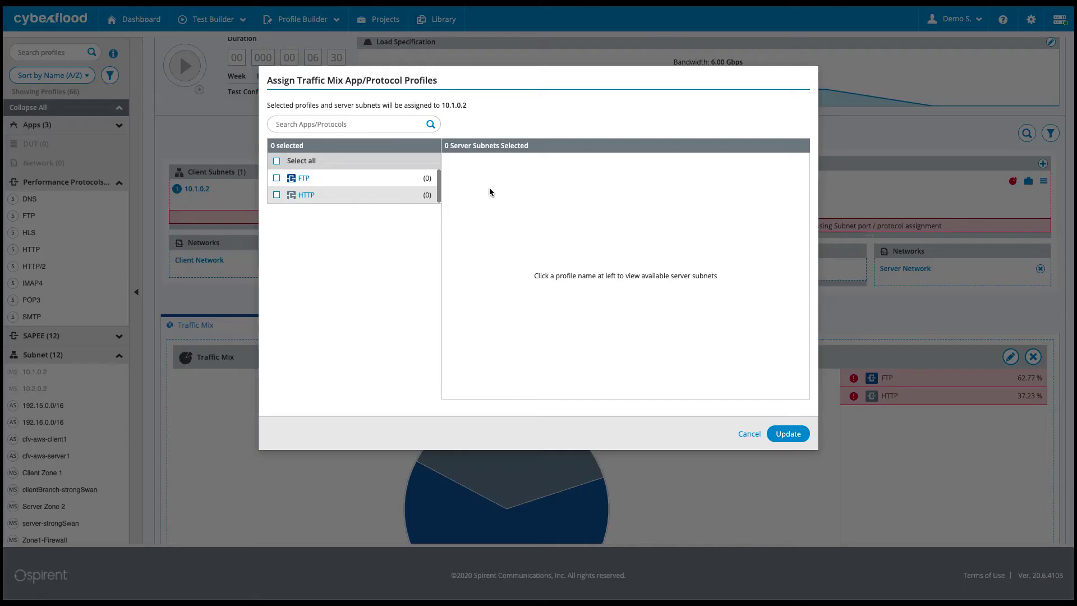
pyautogui.click(276, 161)
pyautogui.click(301, 179)
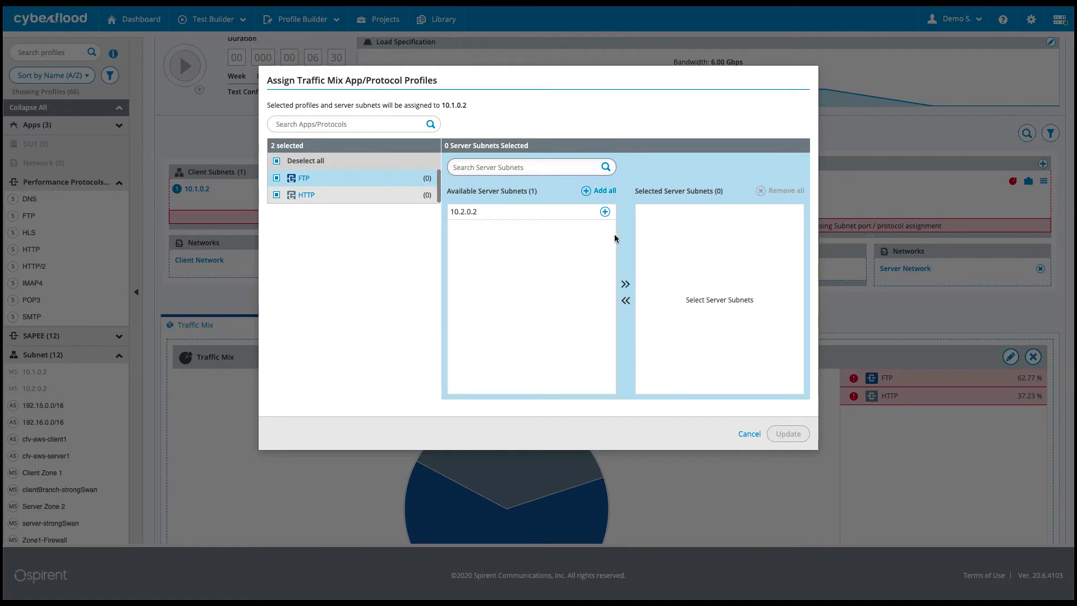
pyautogui.click(604, 212)
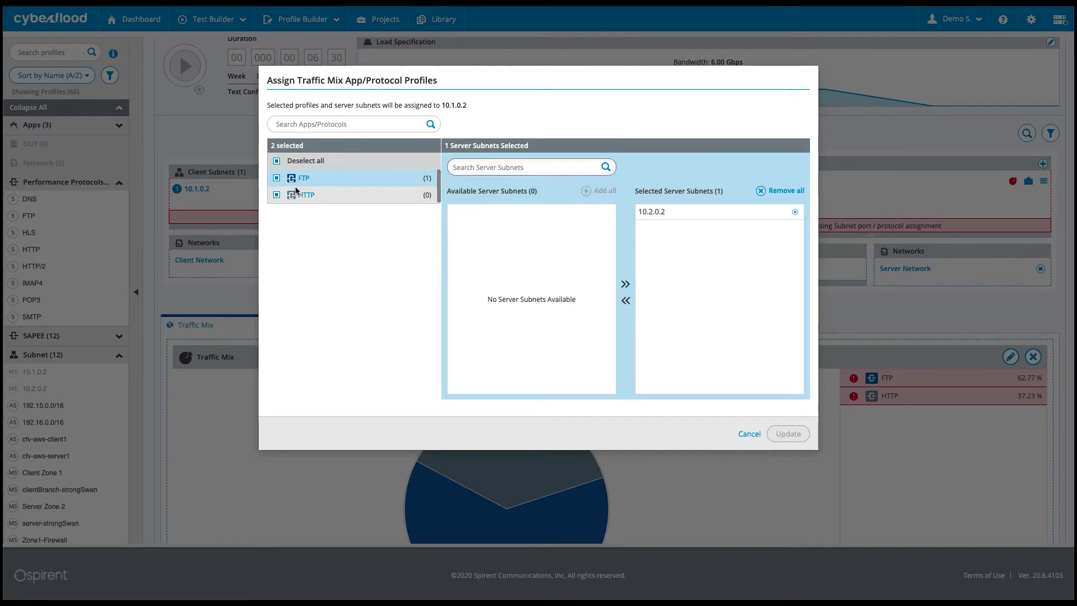
pyautogui.click(303, 195)
pyautogui.click(606, 212)
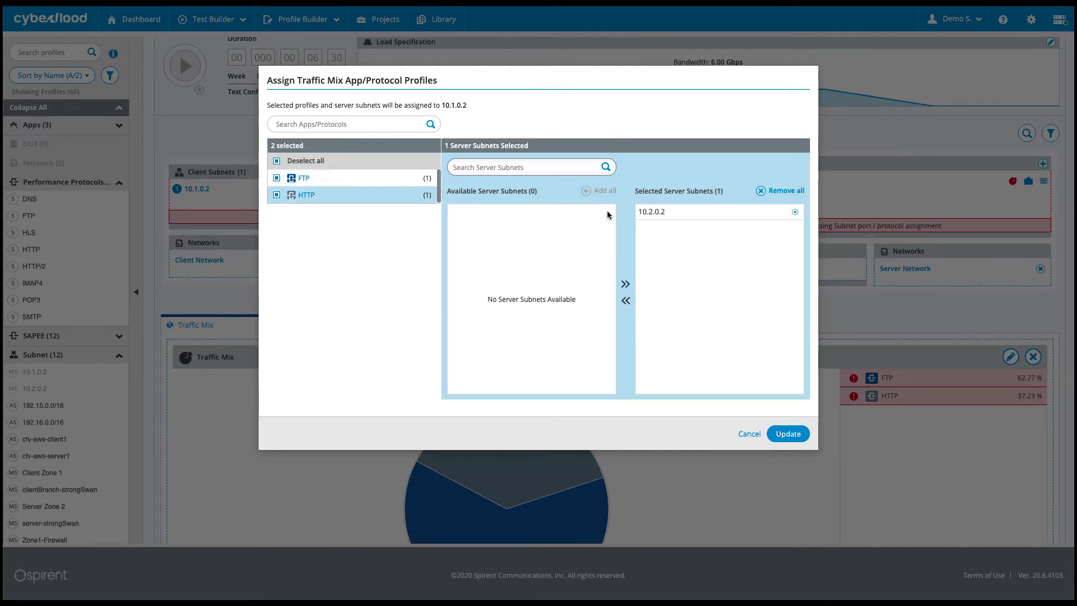
pyautogui.click(788, 433)
pyautogui.moveTo(491, 196)
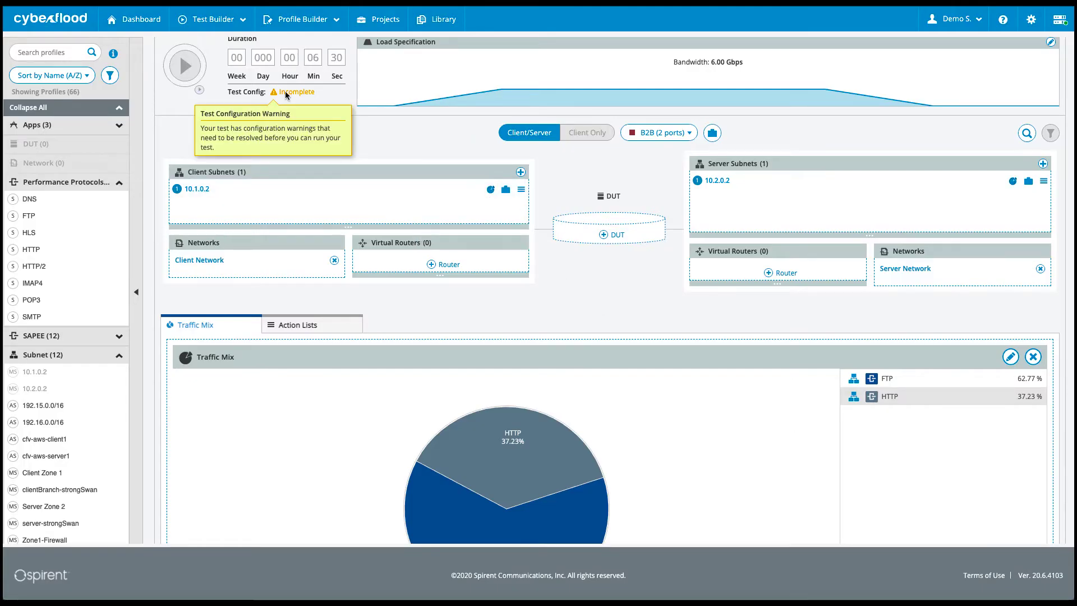
# Add one FTP action to the FTP action list.
pyautogui.scroll(-3, 309, 382)
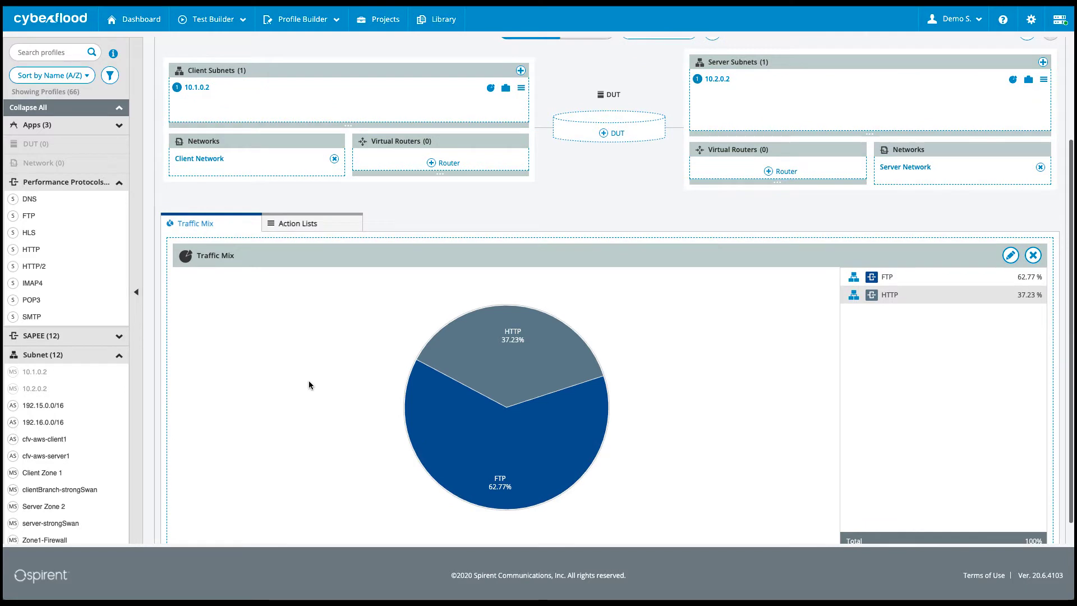
pyautogui.click(297, 230)
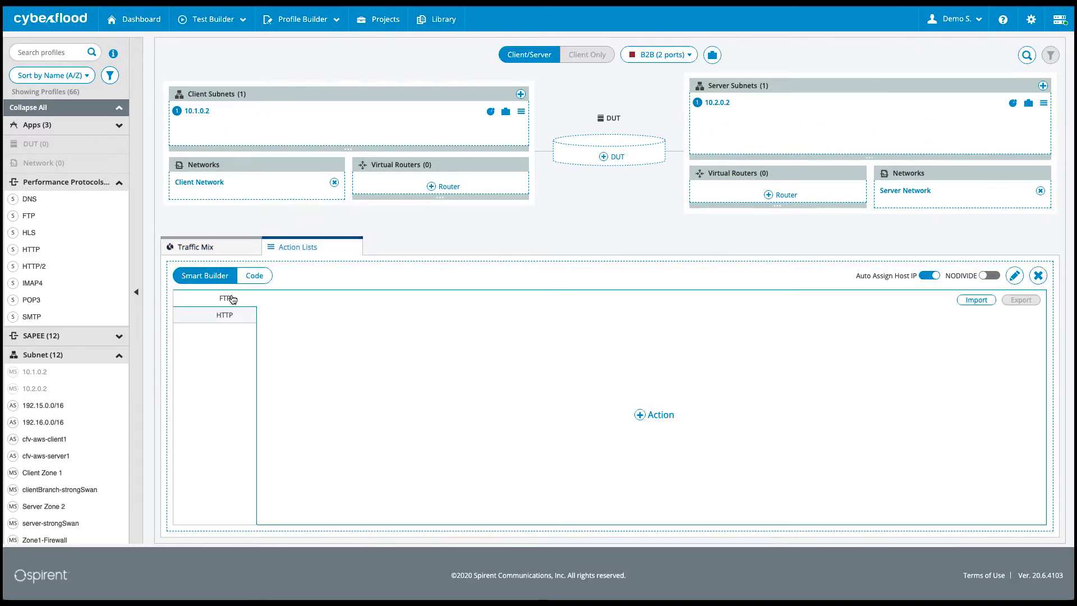
pyautogui.click(669, 416)
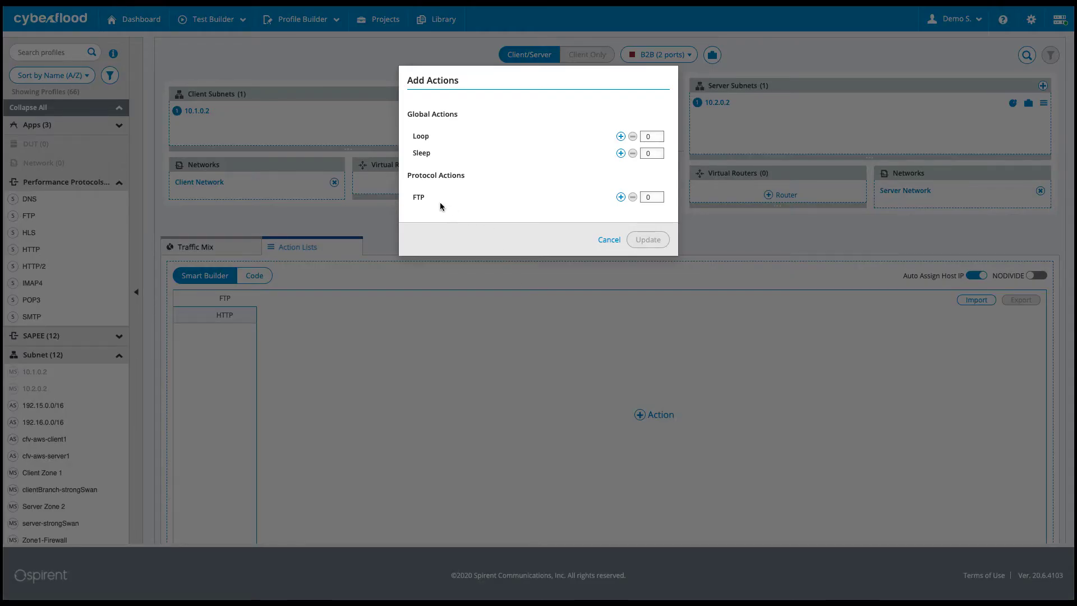
pyautogui.click(620, 197)
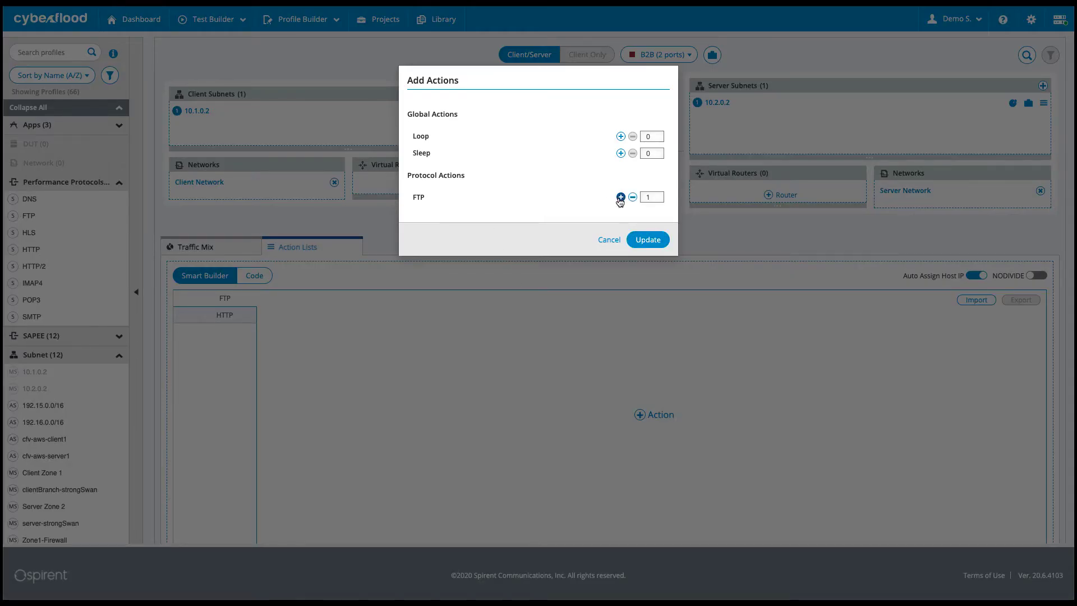
pyautogui.click(645, 240)
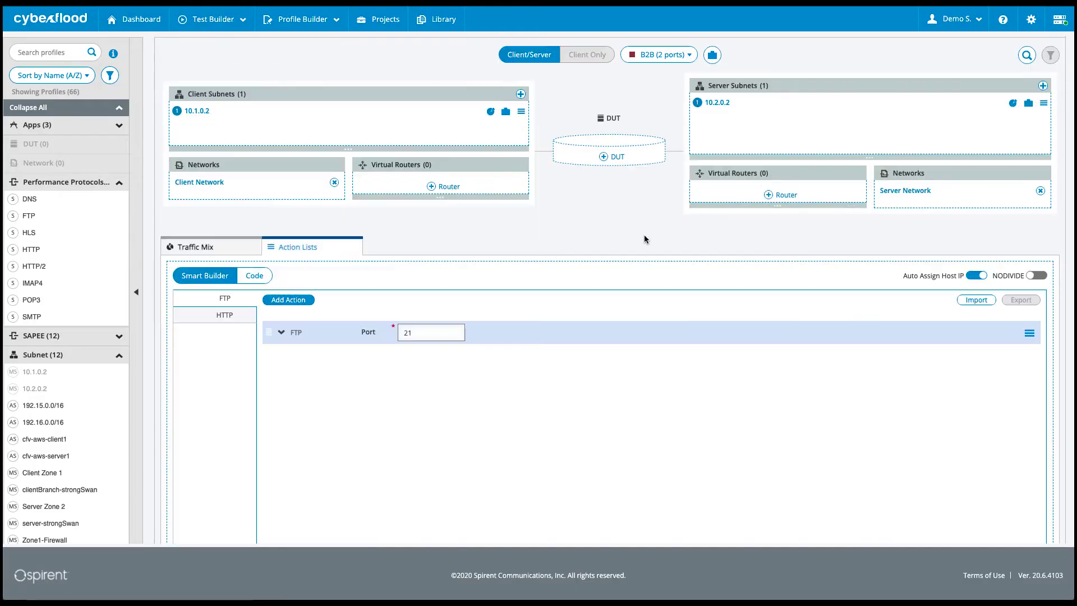
# Toggle the FTP action's Auto Assign Host IP off and back on so its host is auto-assigned.
pyautogui.click(282, 333)
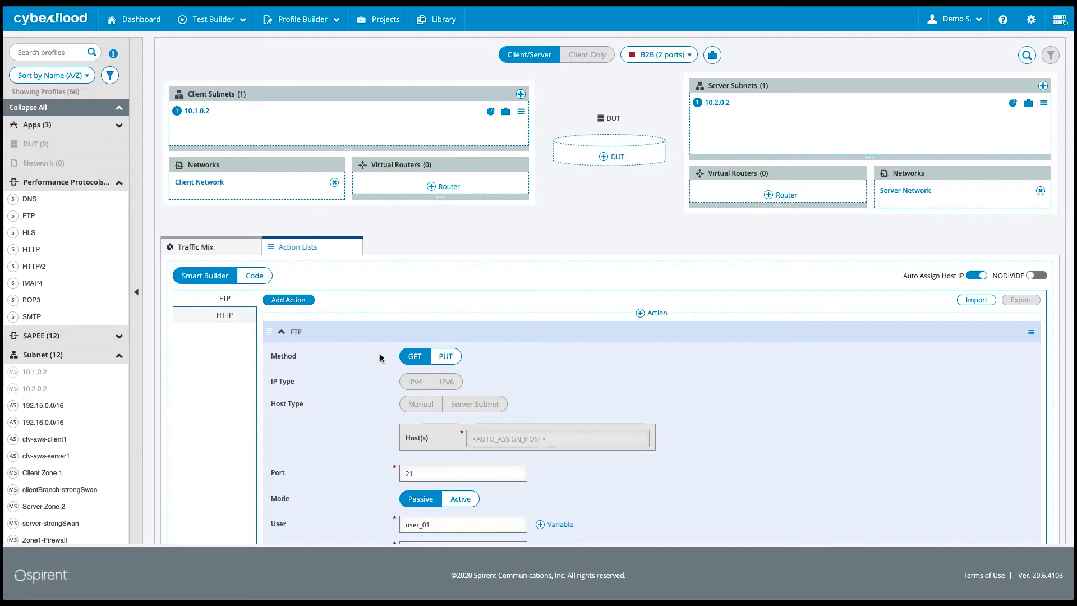
pyautogui.scroll(-2, 720, 393)
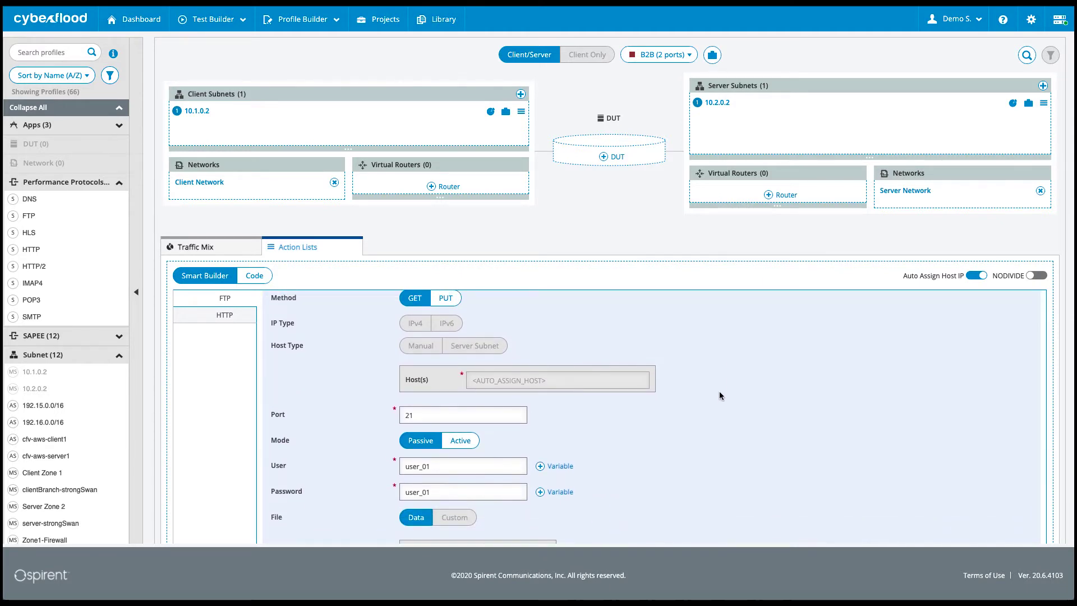
pyautogui.click(972, 278)
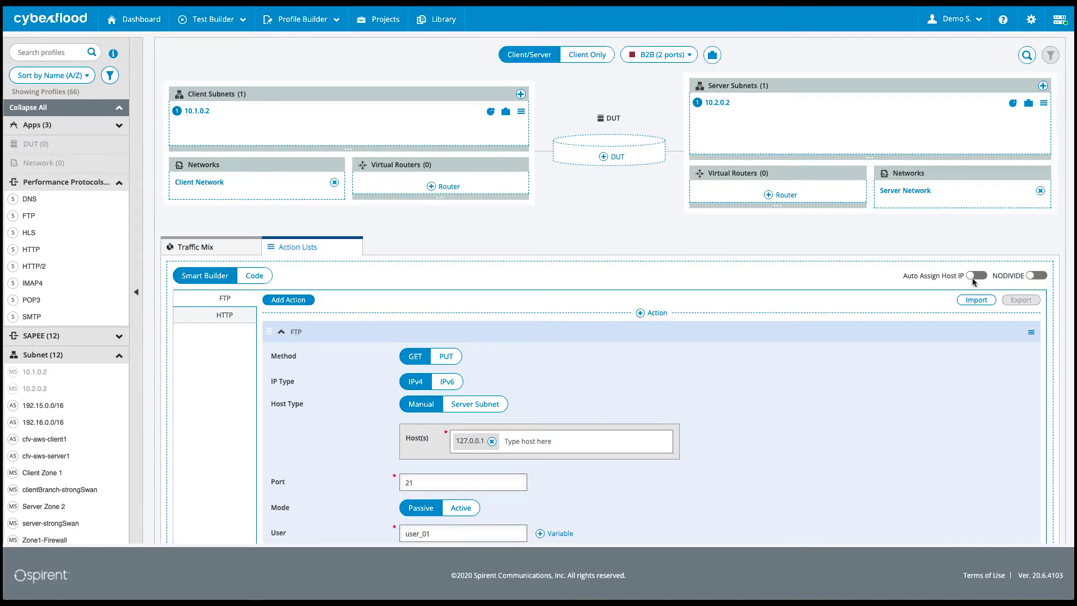
pyautogui.scroll(-2, 760, 420)
pyautogui.scroll(-2, 760, 426)
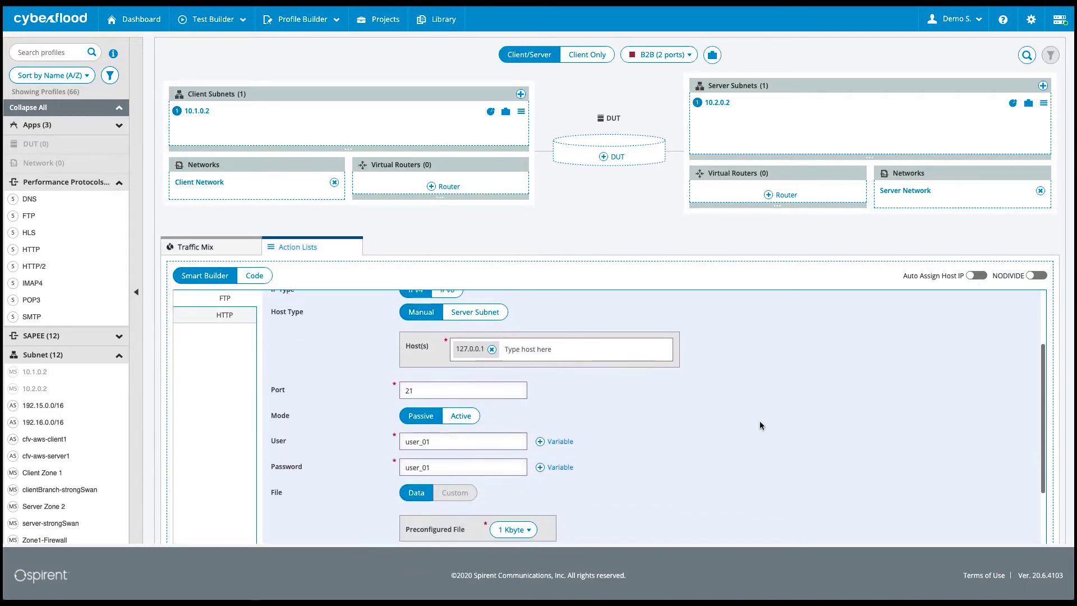
pyautogui.click(972, 276)
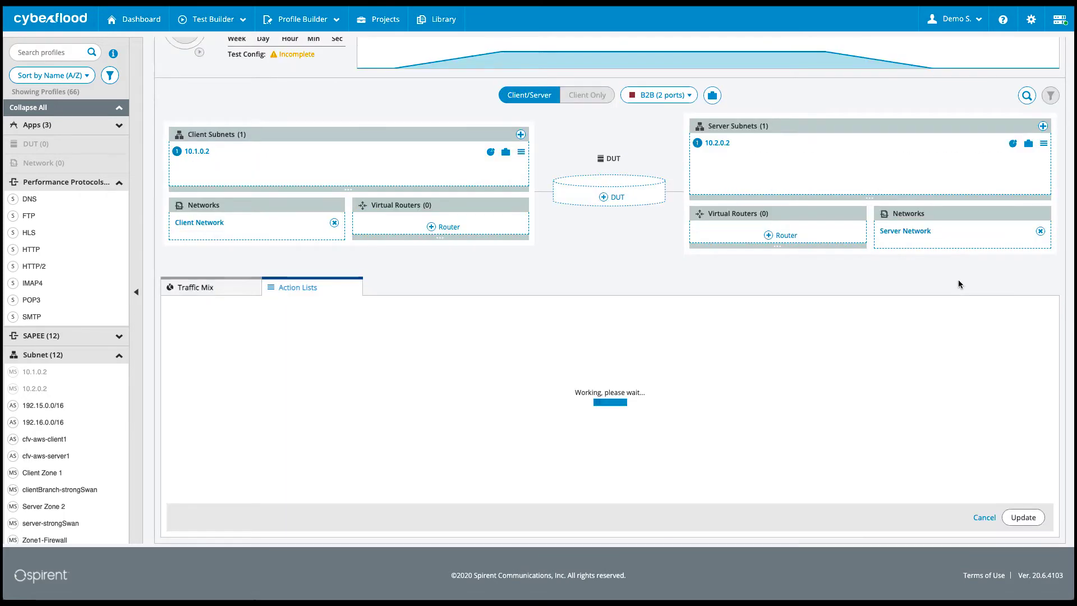
pyautogui.scroll(-3, 828, 399)
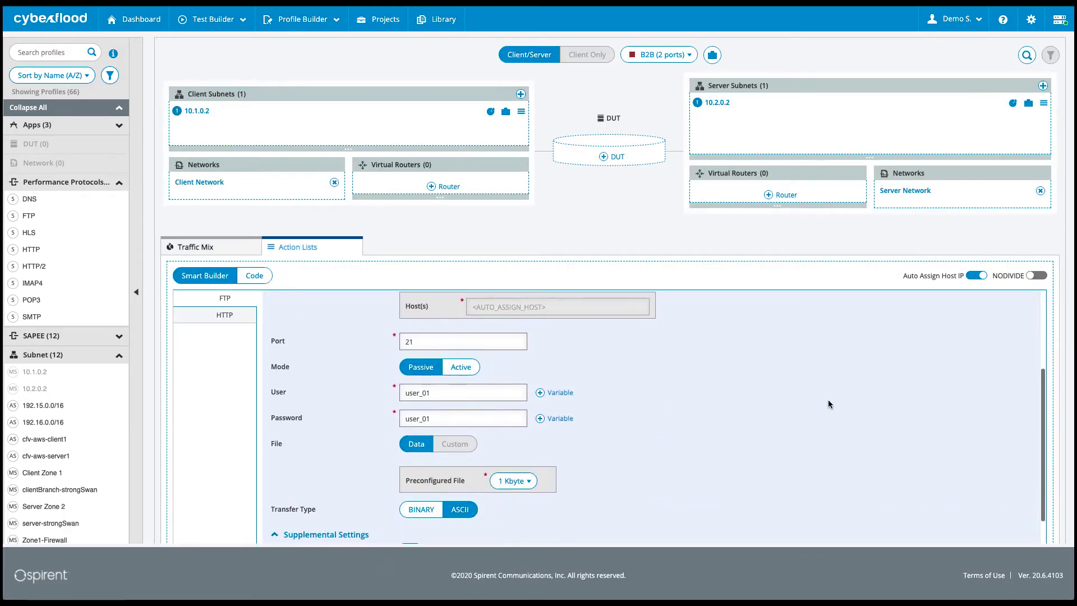
pyautogui.scroll(-2, 828, 399)
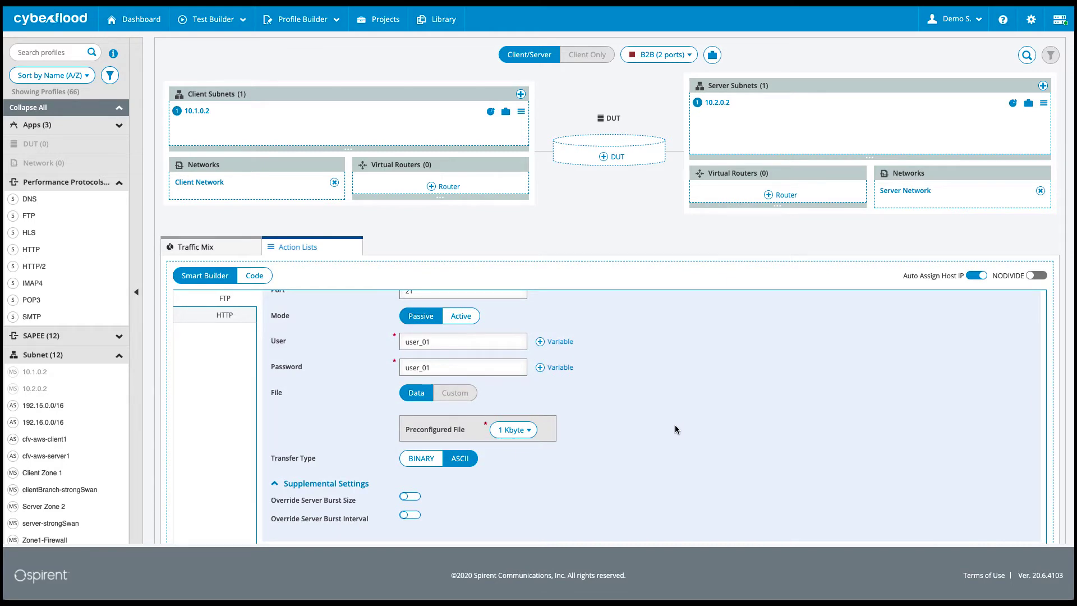
pyautogui.scroll(4, 675, 428)
pyautogui.scroll(2, 675, 426)
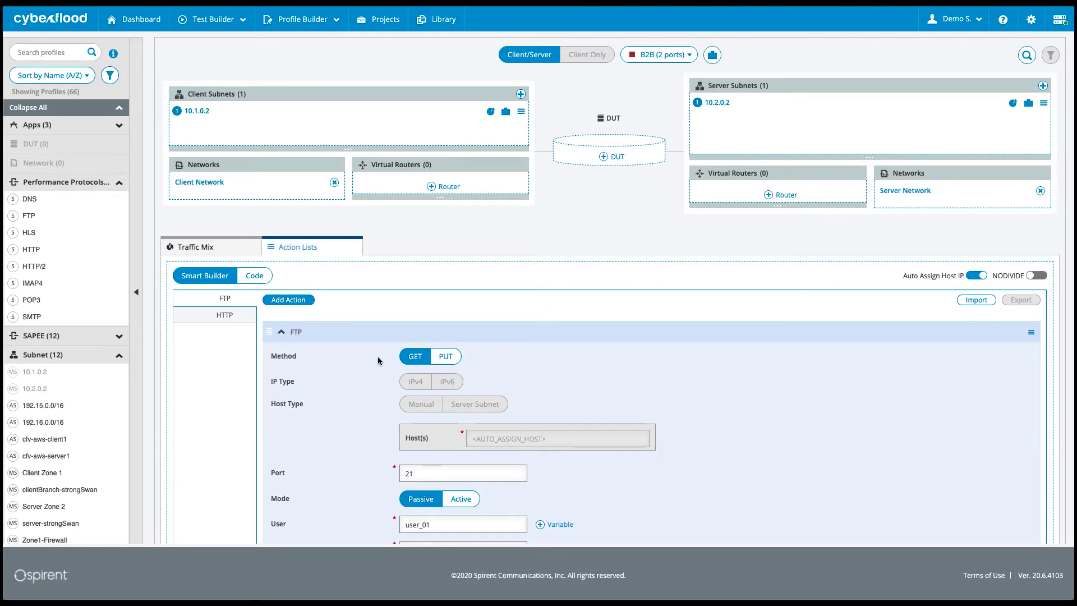
# Add one HTTP action to the HTTP action list.
pyautogui.click(225, 316)
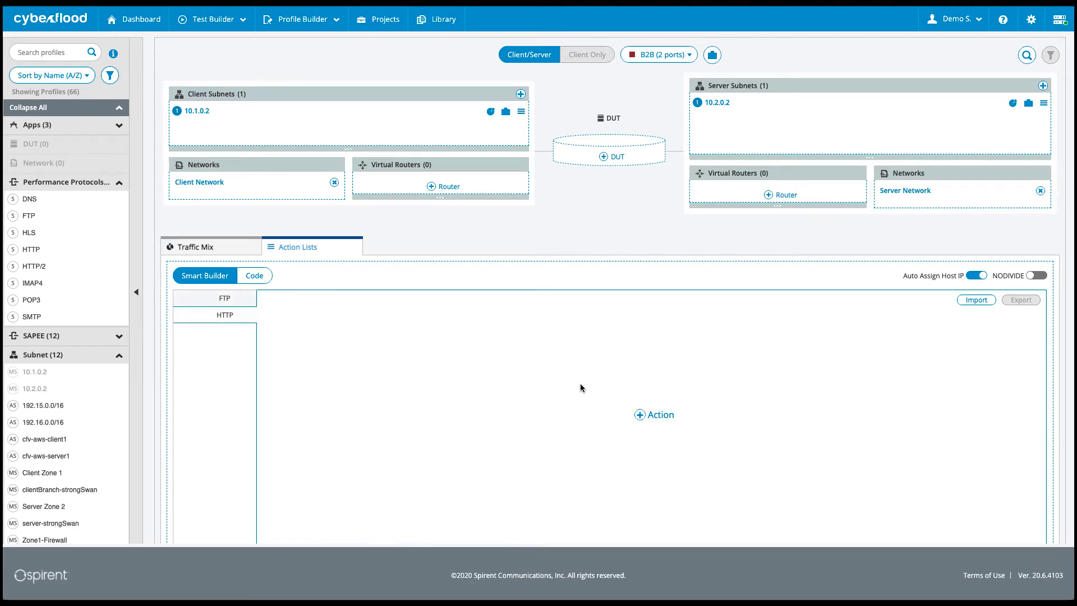
pyautogui.click(641, 415)
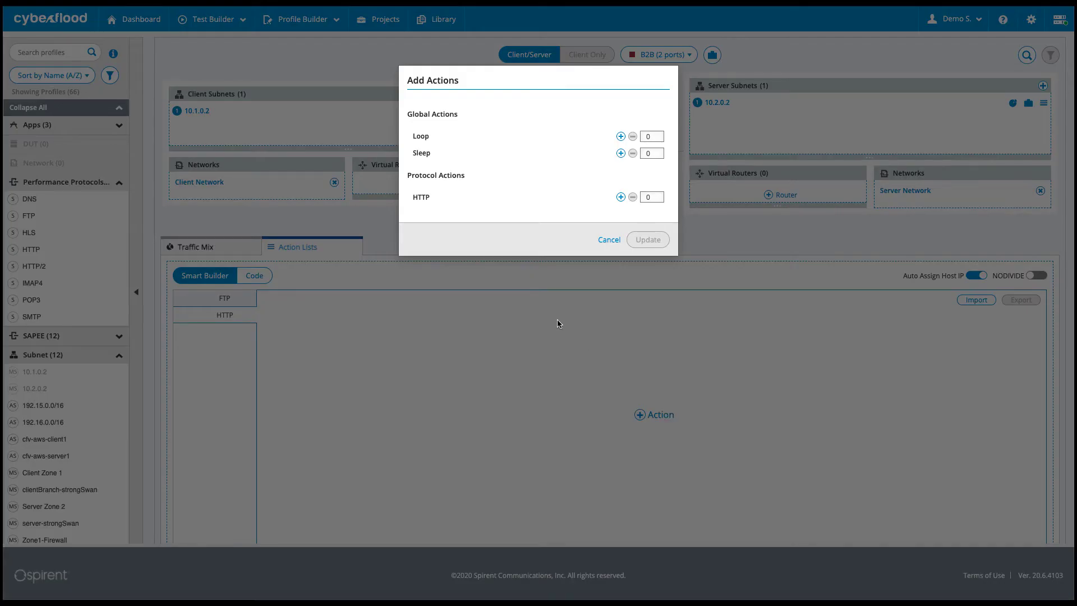
pyautogui.click(620, 197)
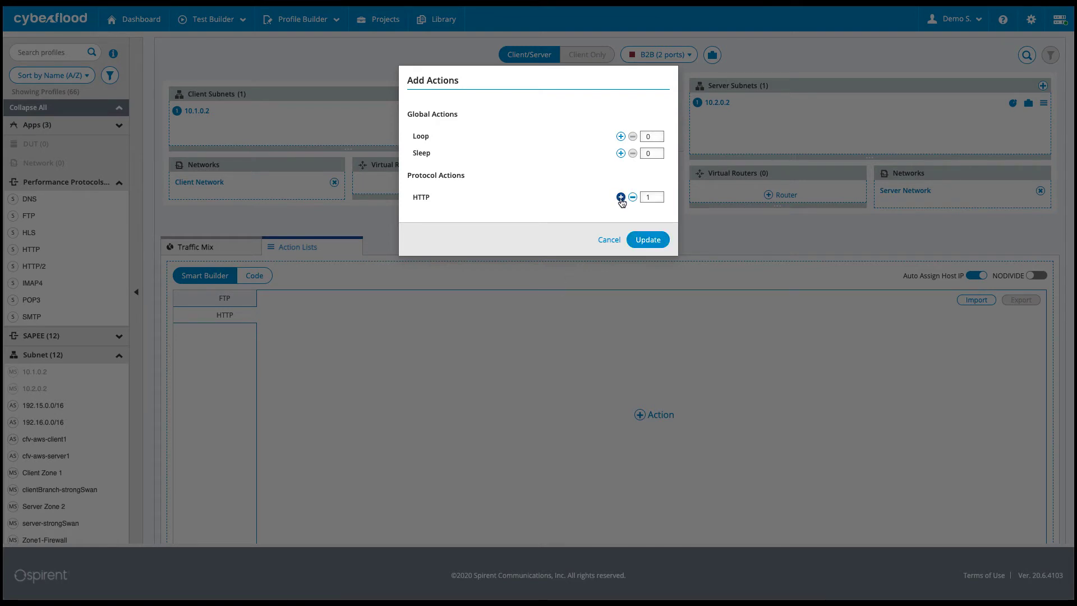
pyautogui.click(645, 241)
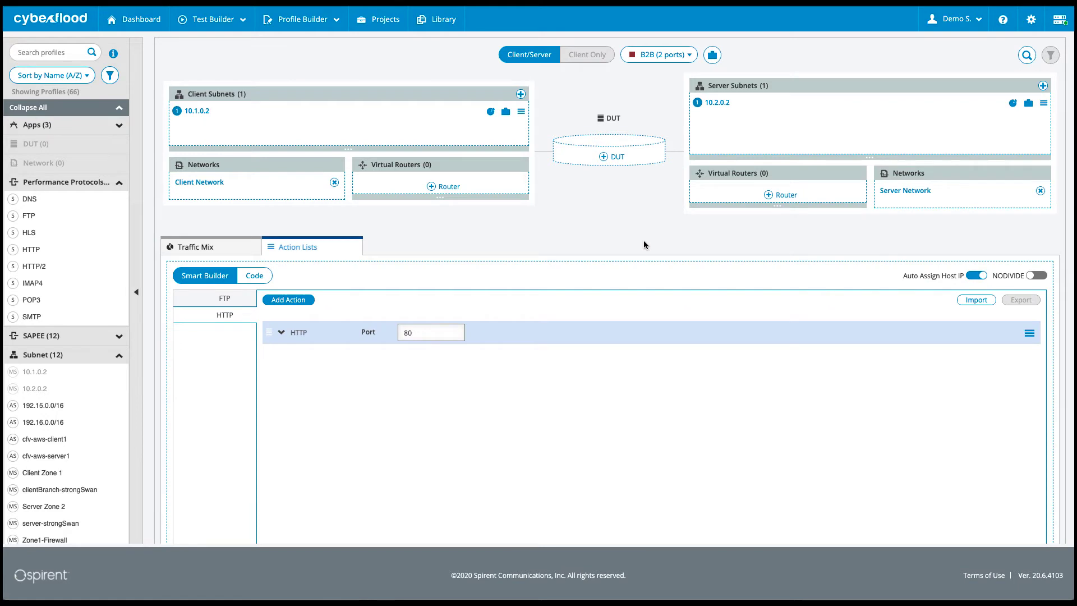
# Re-enable Auto Assign Host IP on the HTTP action and save all action lists.
pyautogui.click(282, 334)
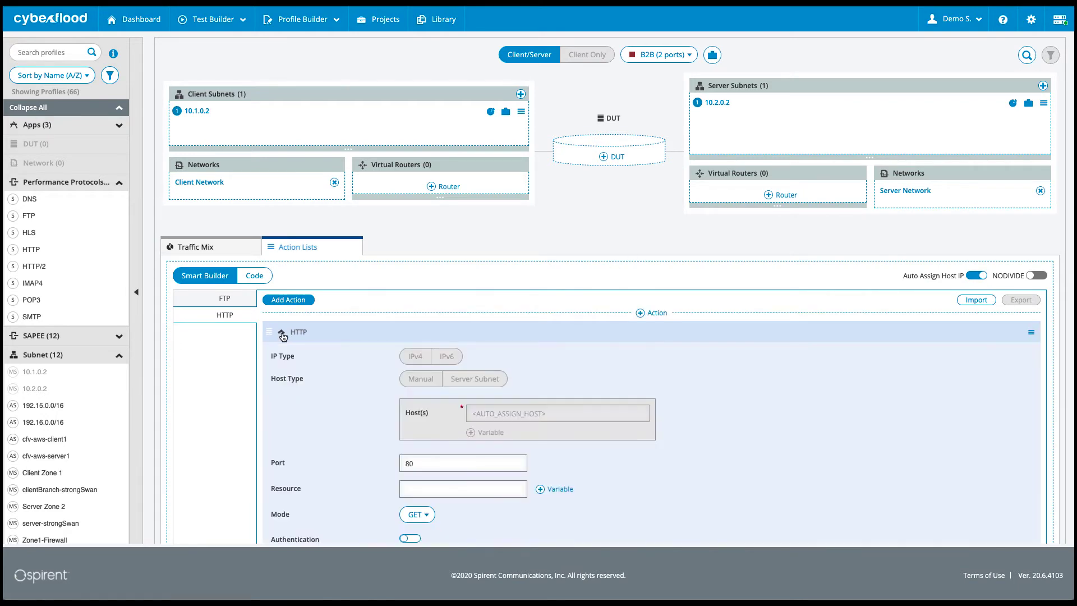
pyautogui.scroll(-1, 742, 405)
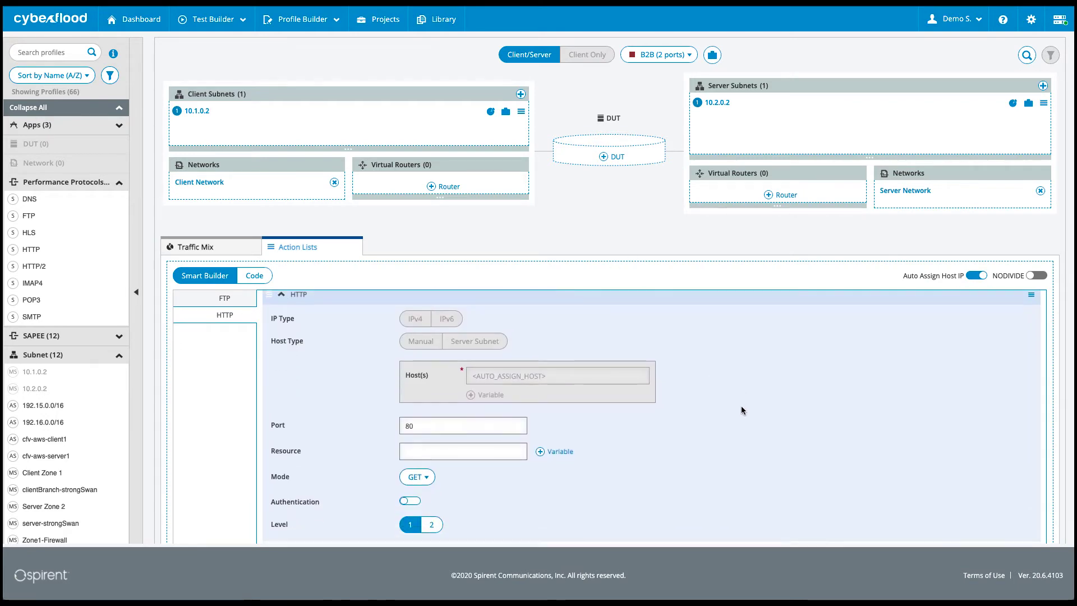
pyautogui.click(976, 276)
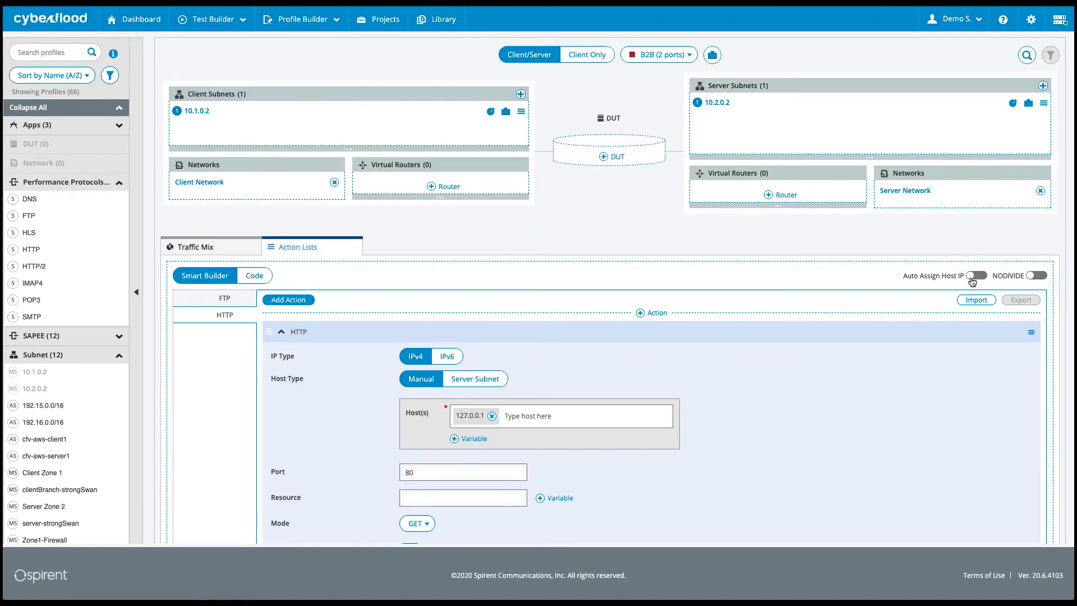
pyautogui.scroll(-1, 829, 452)
pyautogui.scroll(1, 831, 456)
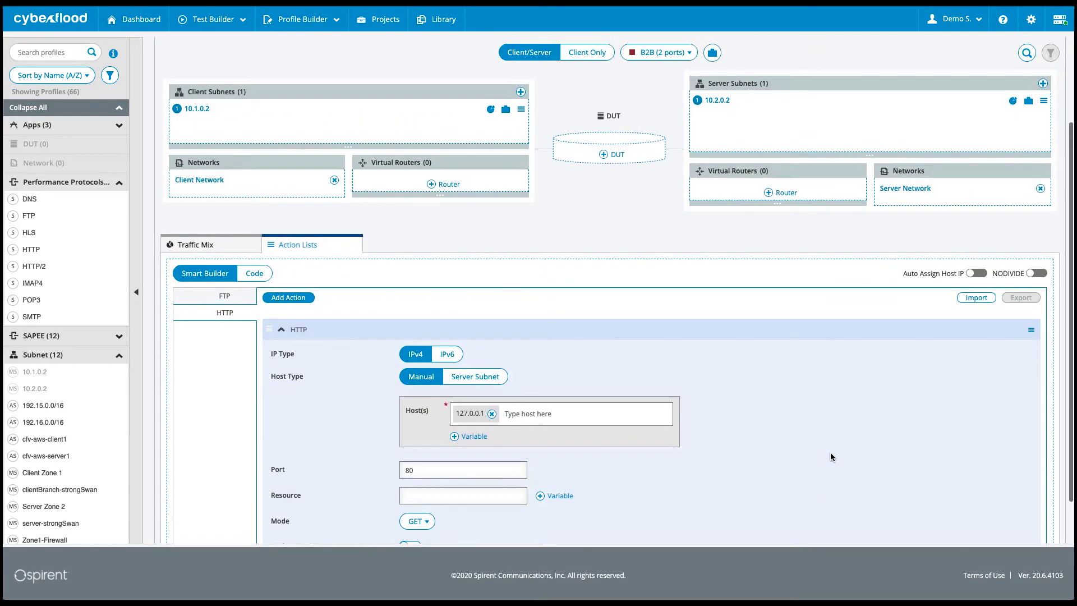
pyautogui.scroll(-1, 831, 456)
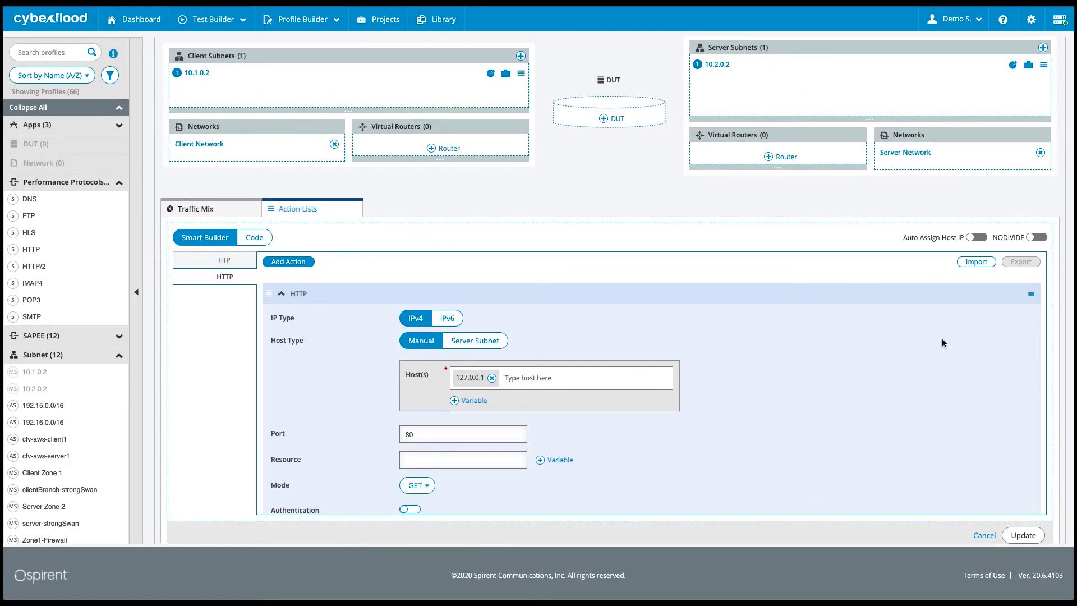
pyautogui.click(979, 238)
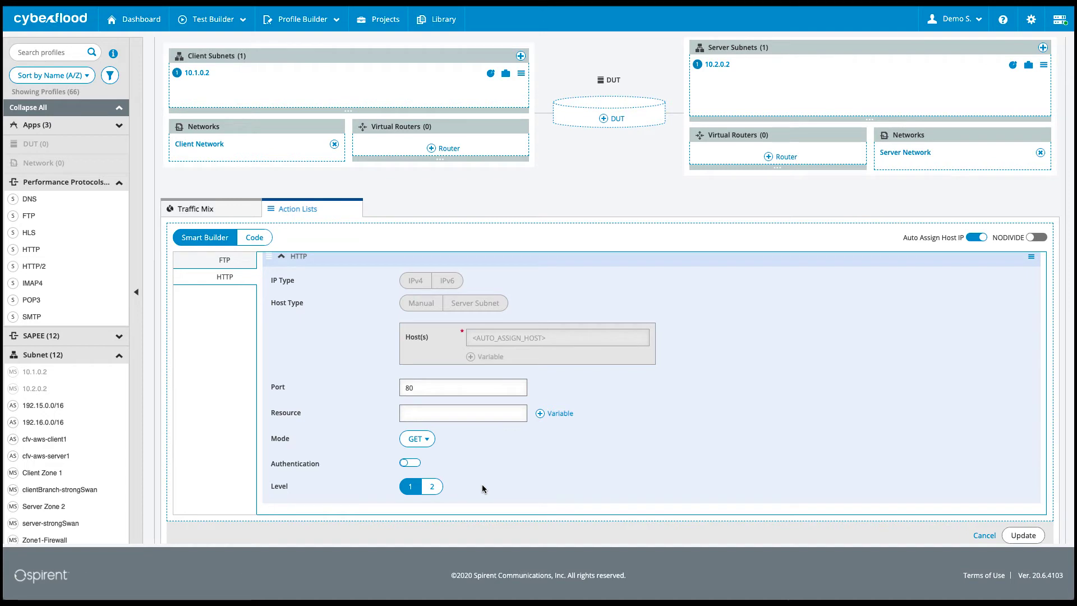
pyautogui.click(1022, 535)
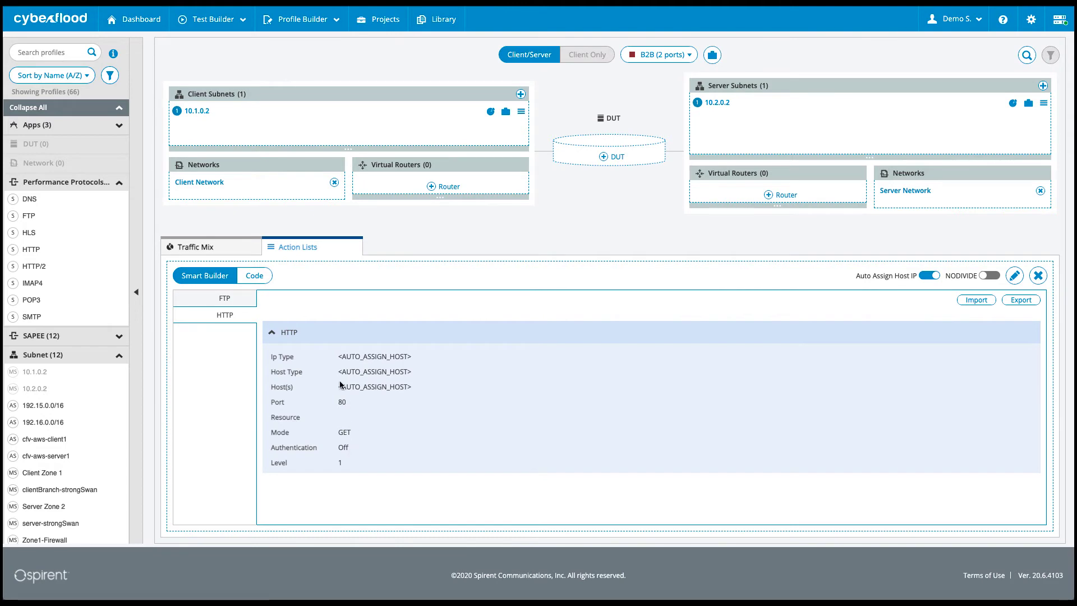
# Briefly view the HTTP action list as code, then return to the Traffic Mix chart.
pyautogui.click(257, 279)
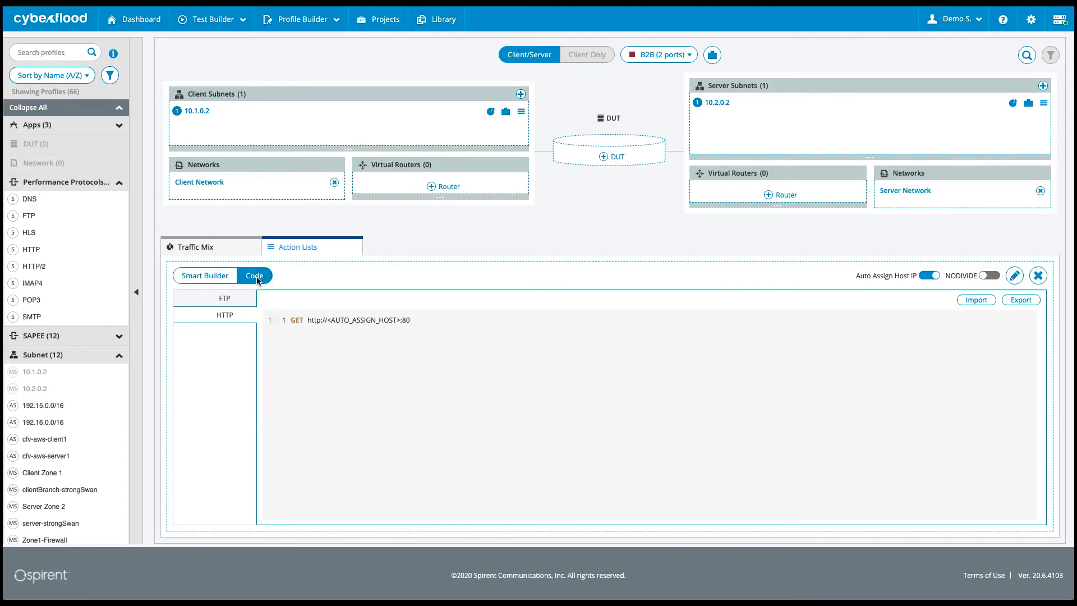
pyautogui.click(204, 276)
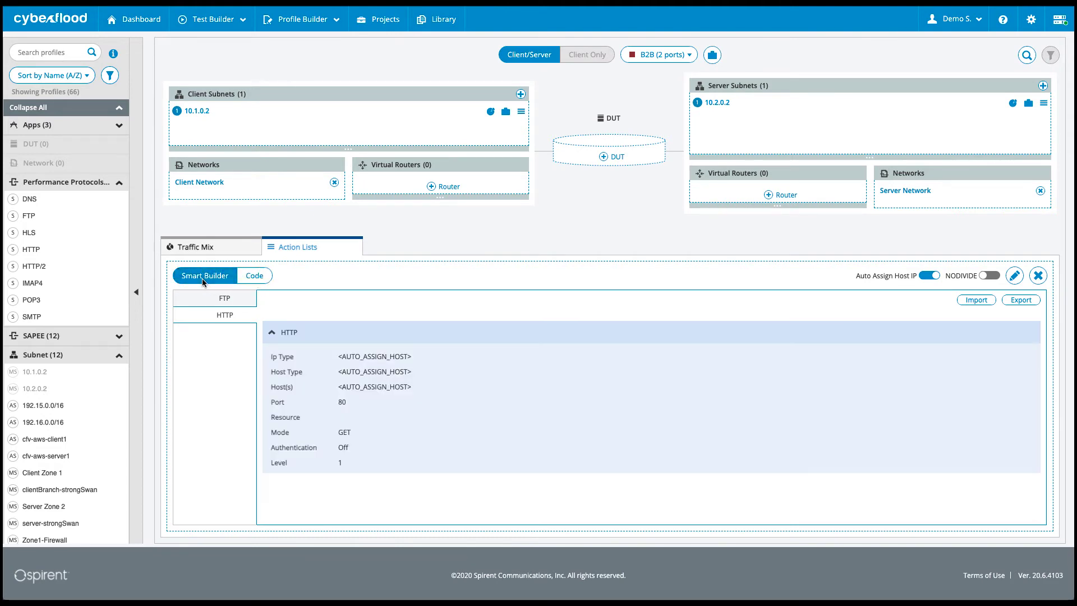
pyautogui.scroll(2, 385, 279)
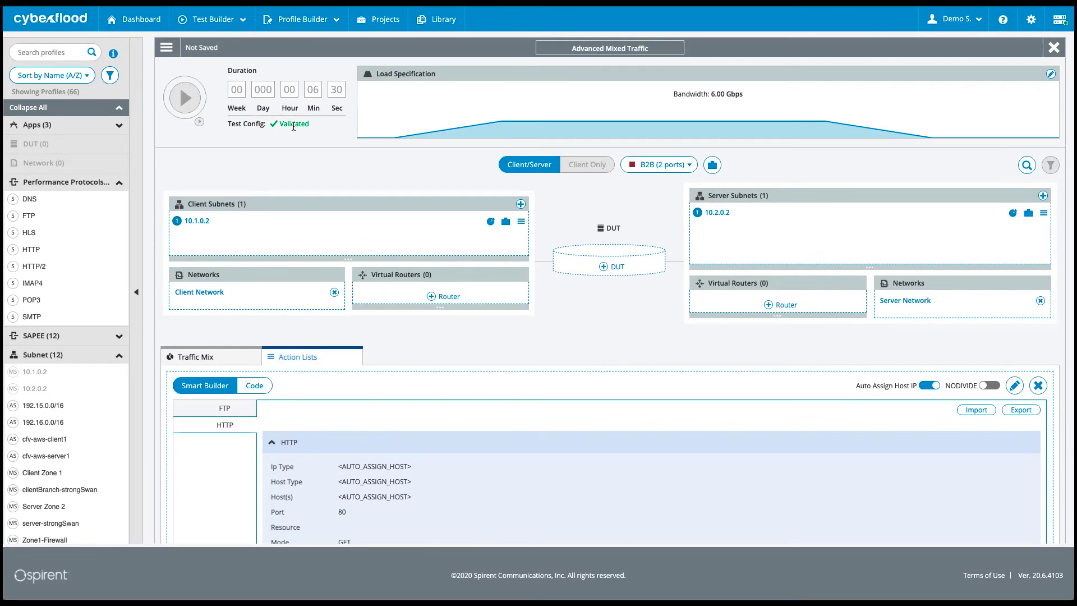
pyautogui.click(200, 358)
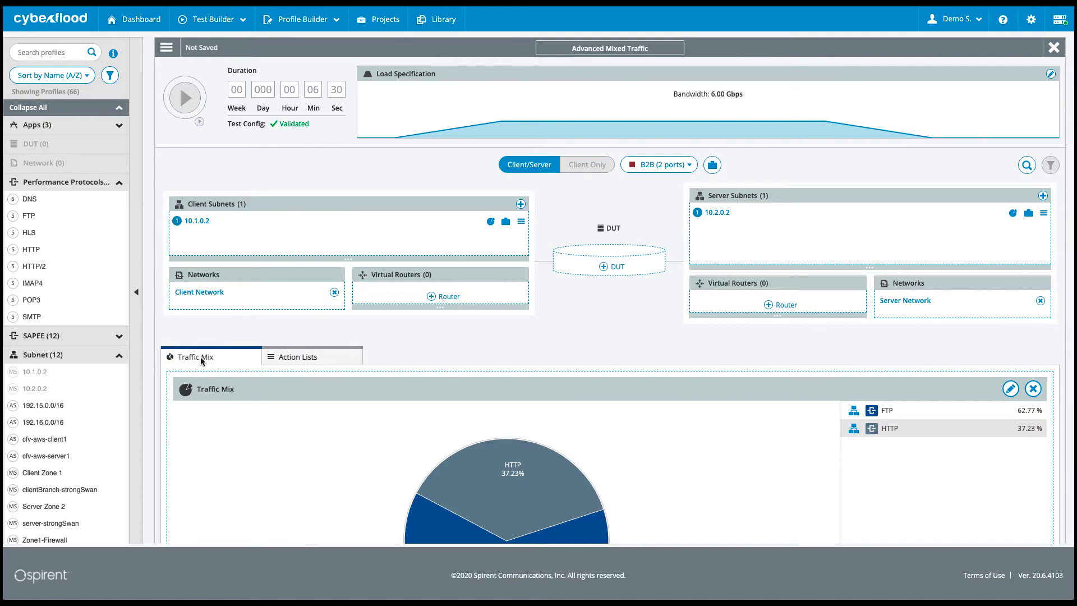
# Add FB App scenario and Oracle App scenario to the traffic mix.
pyautogui.click(119, 125)
pyautogui.moveTo(70, 144); pyautogui.dragTo(417, 432)
pyautogui.moveTo(71, 159); pyautogui.dragTo(502, 460)
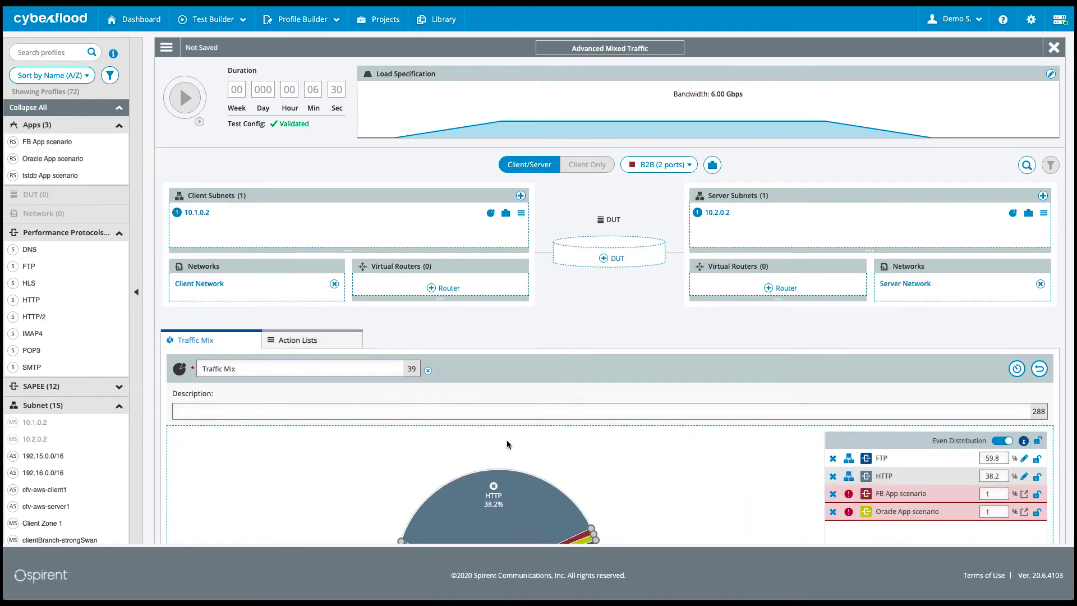
# Resize the mix to FTP 43.23%, HTTP 8.91%, FB 25.53%, Oracle 22.33% and save.
pyautogui.scroll(-1, 507, 444)
pyautogui.scroll(-2, 507, 442)
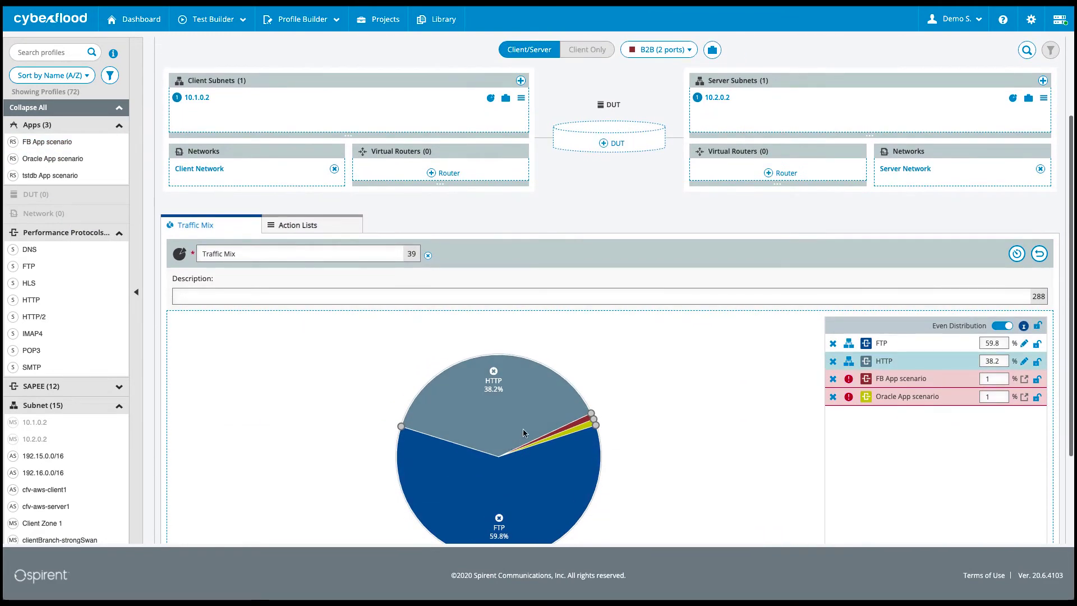
pyautogui.moveTo(599, 429); pyautogui.dragTo(599, 473)
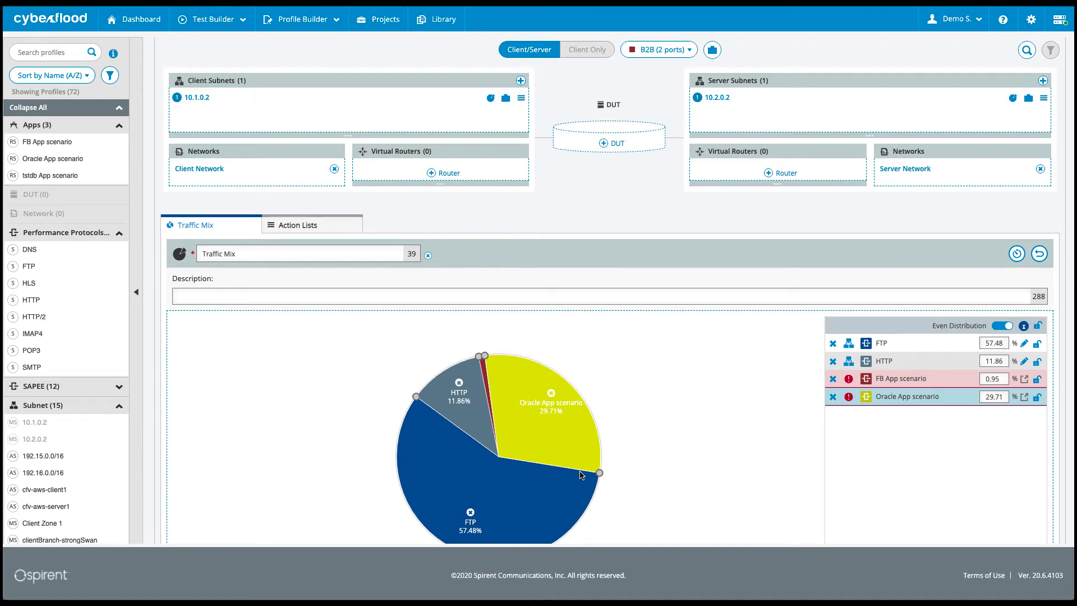
pyautogui.moveTo(487, 364); pyautogui.dragTo(563, 454)
pyautogui.scroll(-3, 681, 435)
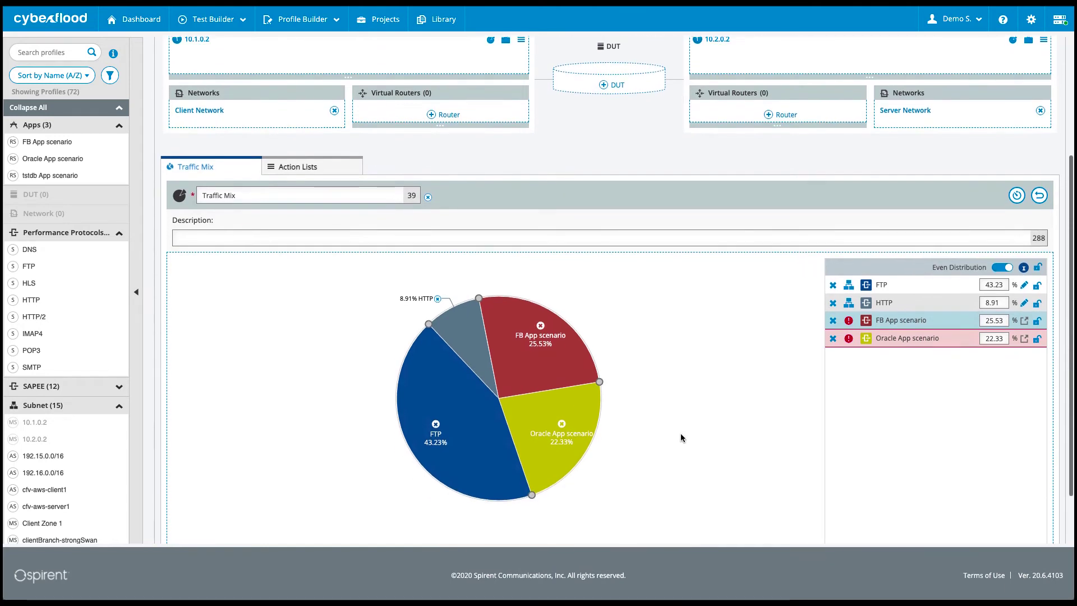
pyautogui.scroll(-1, 681, 437)
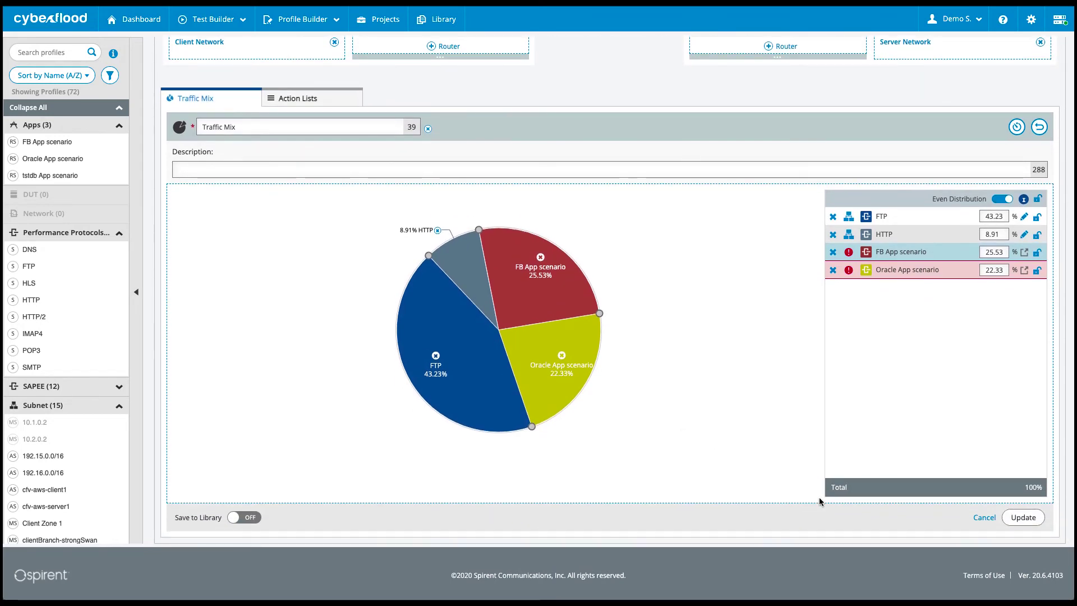
pyautogui.click(1023, 517)
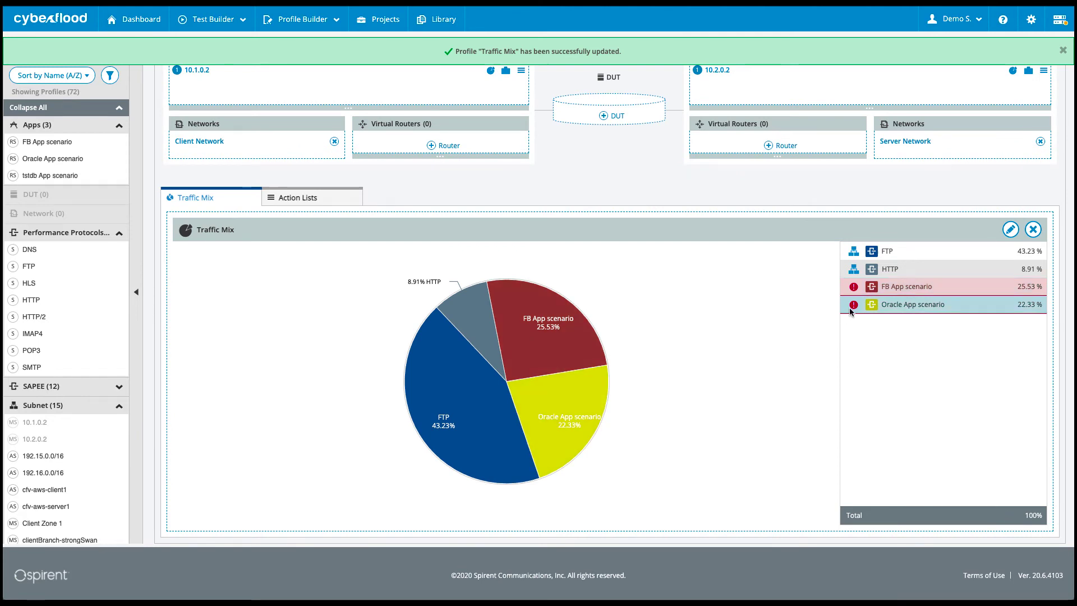
# Assign FB App scenario and Oracle App scenario on client subnet 10.1.0.2 to server subnet 10.2.0.2.
pyautogui.scroll(5, 755, 360)
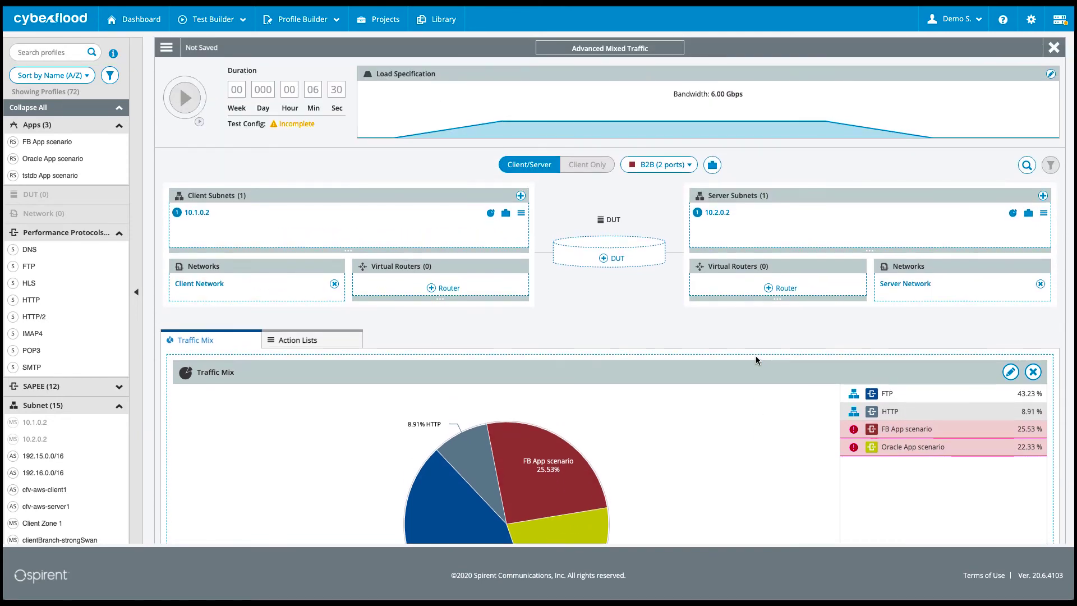
pyautogui.click(491, 212)
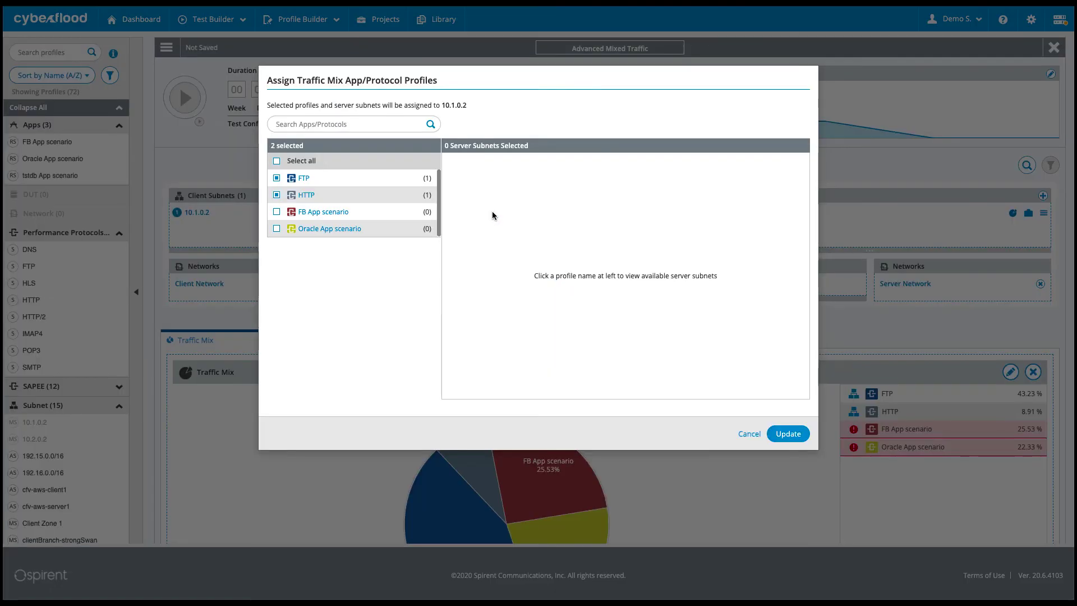
pyautogui.click(277, 212)
pyautogui.click(323, 214)
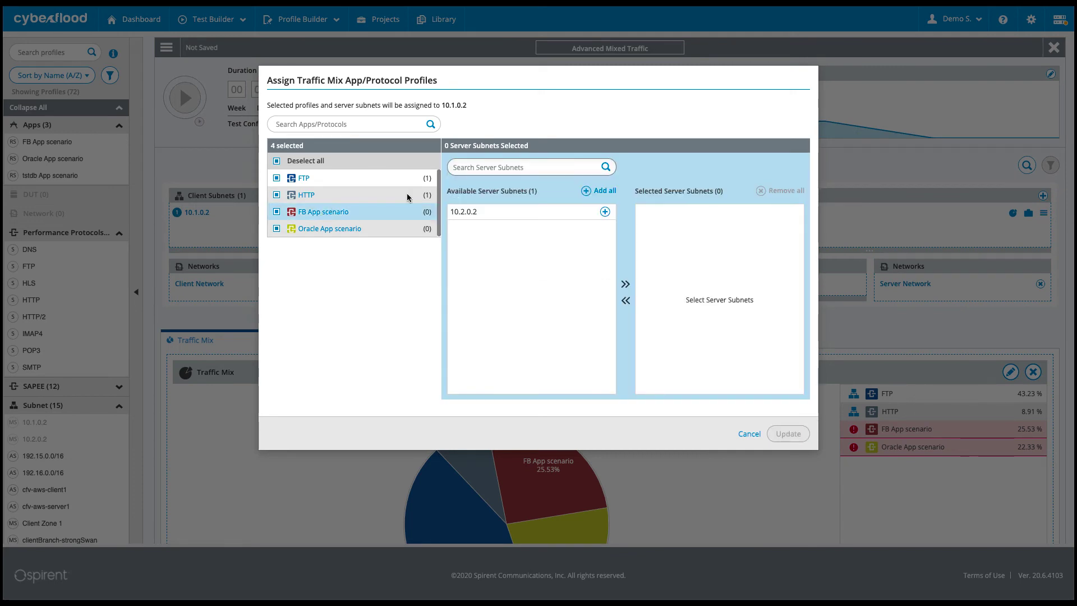
pyautogui.click(606, 212)
pyautogui.click(340, 236)
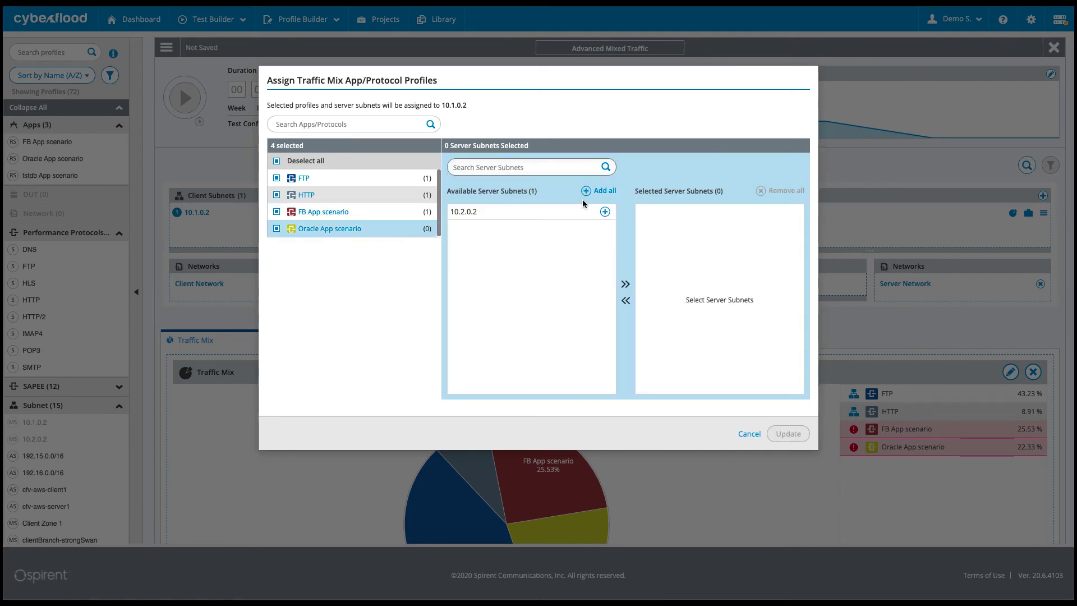
pyautogui.click(605, 212)
pyautogui.click(788, 434)
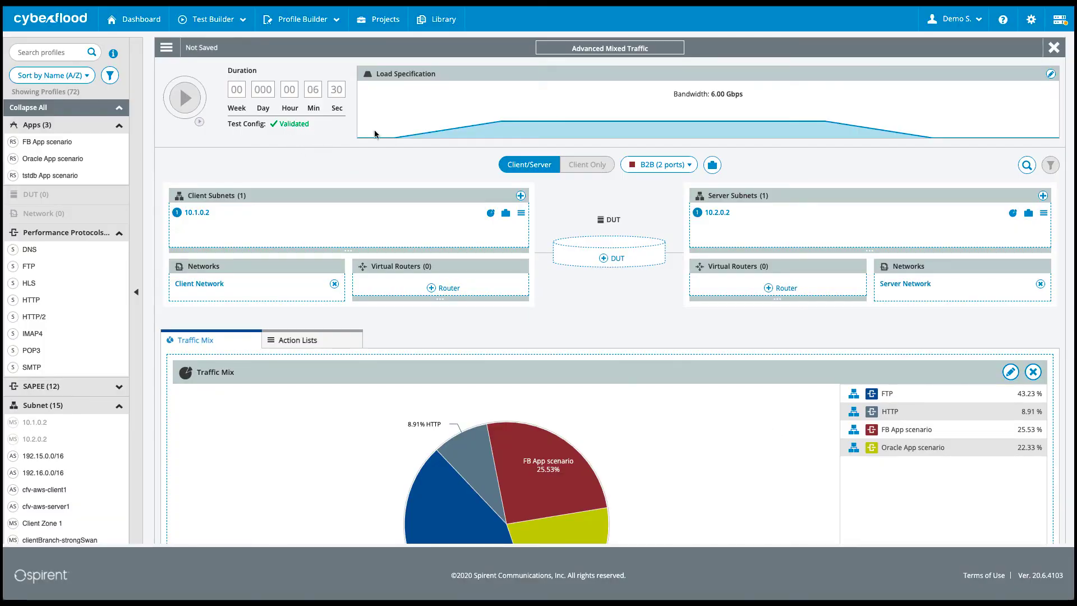
# Set bandwidth to 1.00 Gbps, rename the test 'Demo Advanced Mixed Traffic', and save it.
pyautogui.click(1051, 74)
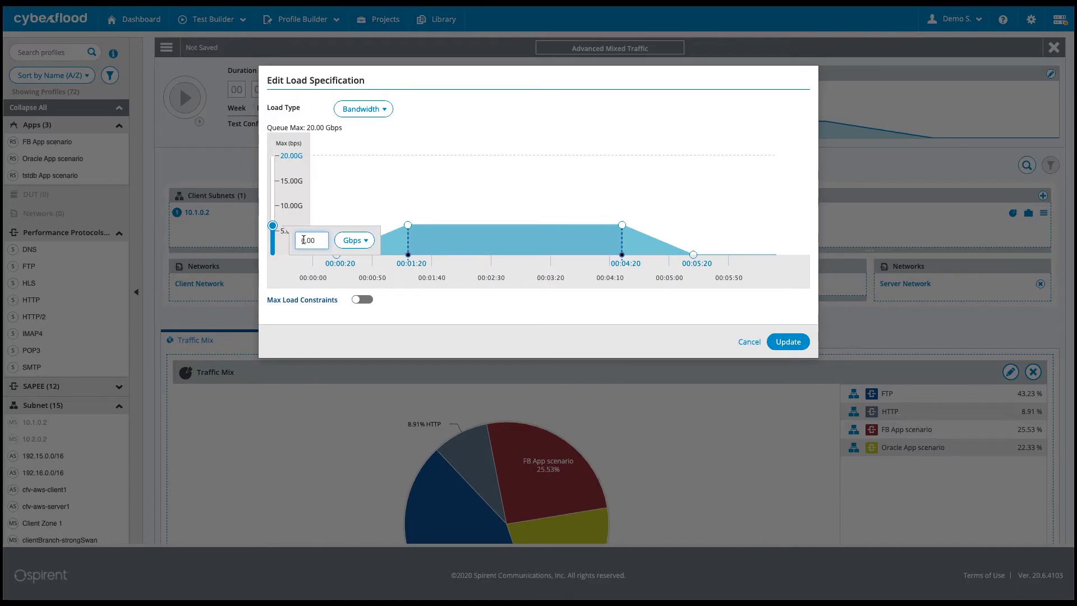
pyautogui.click(789, 342)
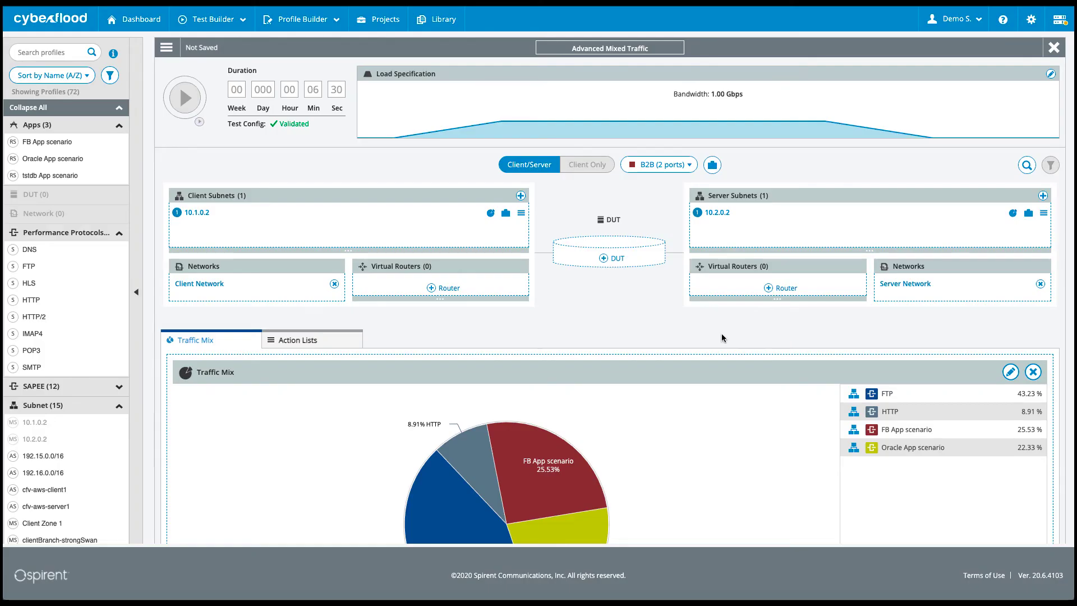
pyautogui.click(575, 49)
pyautogui.write('Demo')
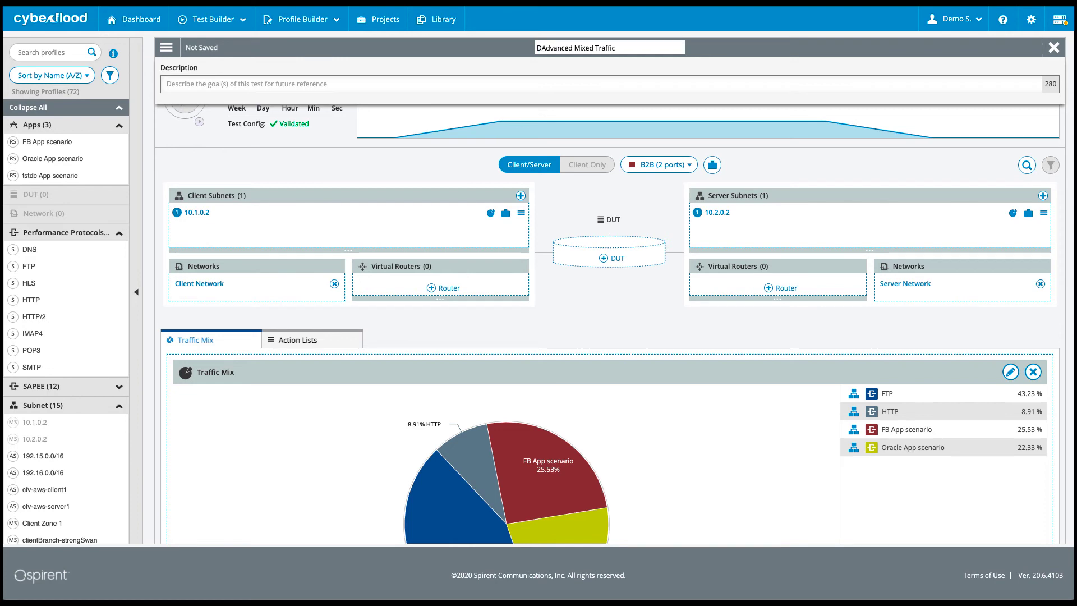
pyautogui.click(169, 49)
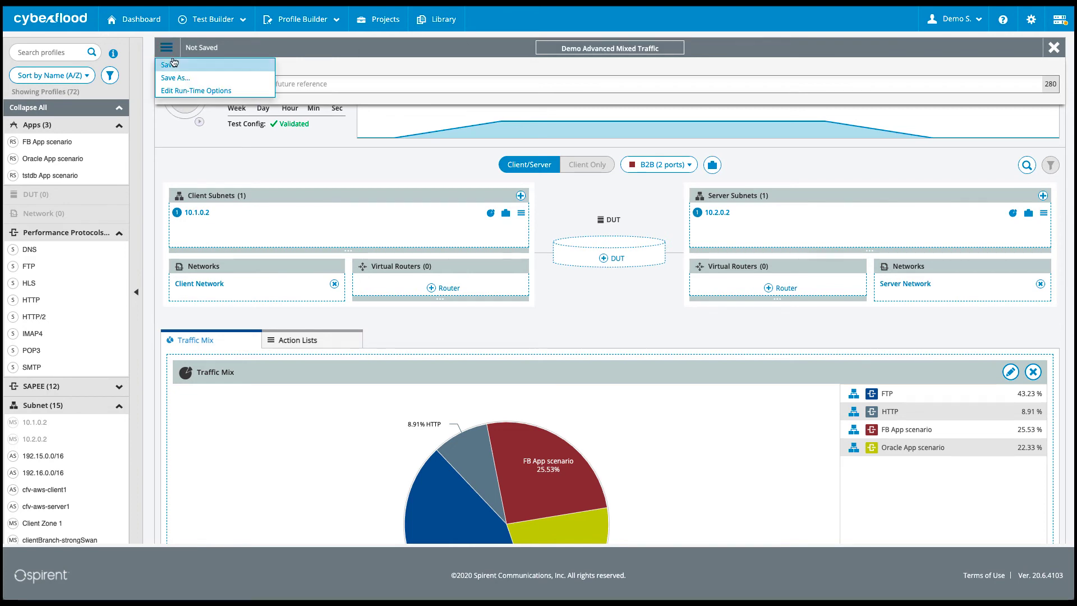
pyautogui.click(176, 65)
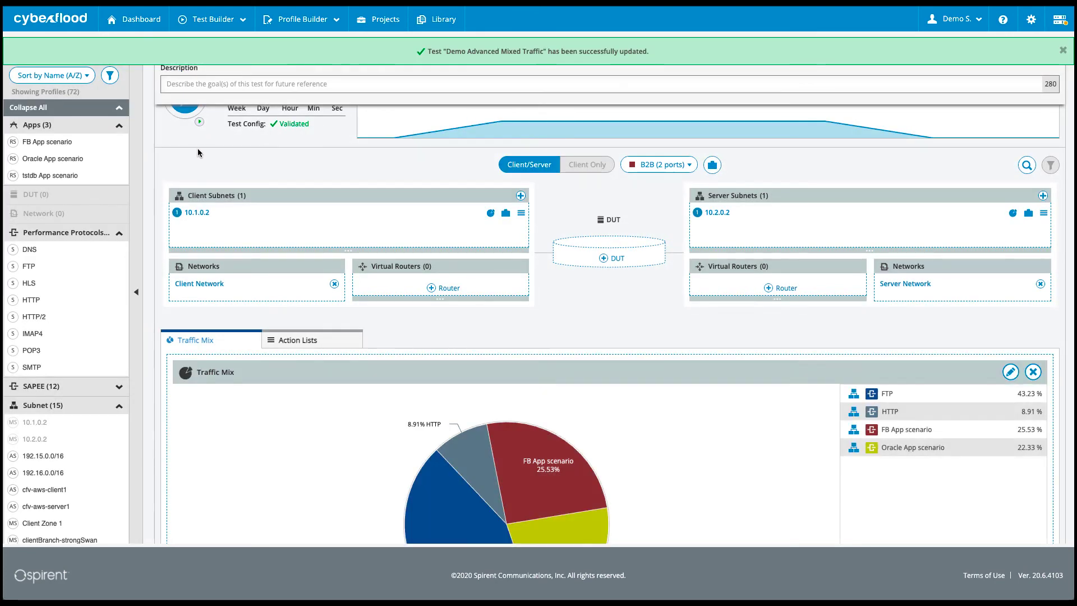
# Start the test and review Test Criteria and Live Charts as bandwidth holds at 1G.
pyautogui.click(184, 104)
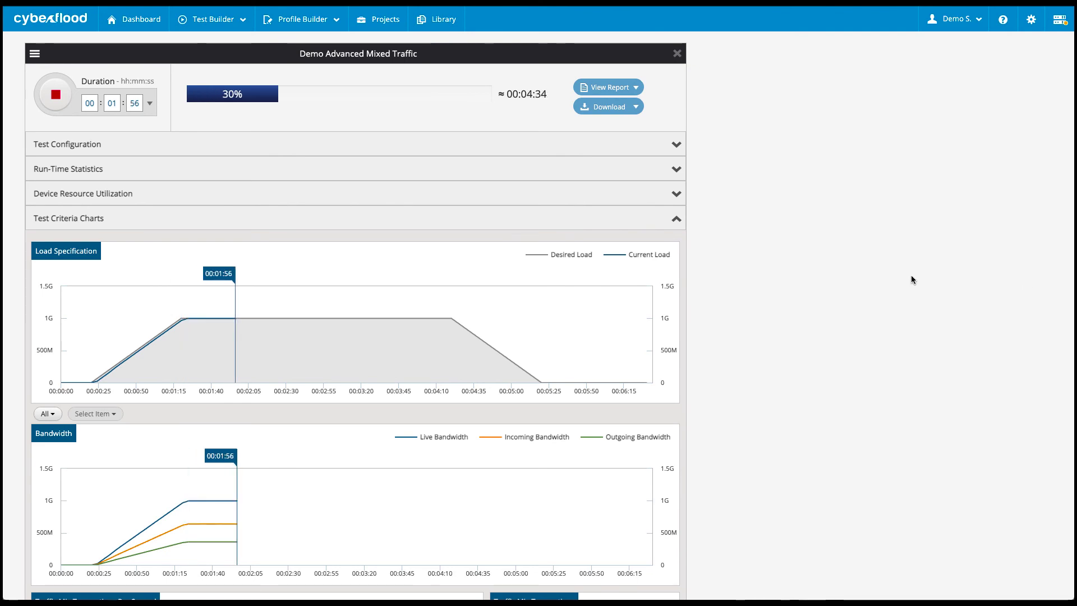
pyautogui.scroll(-10, 830, 289)
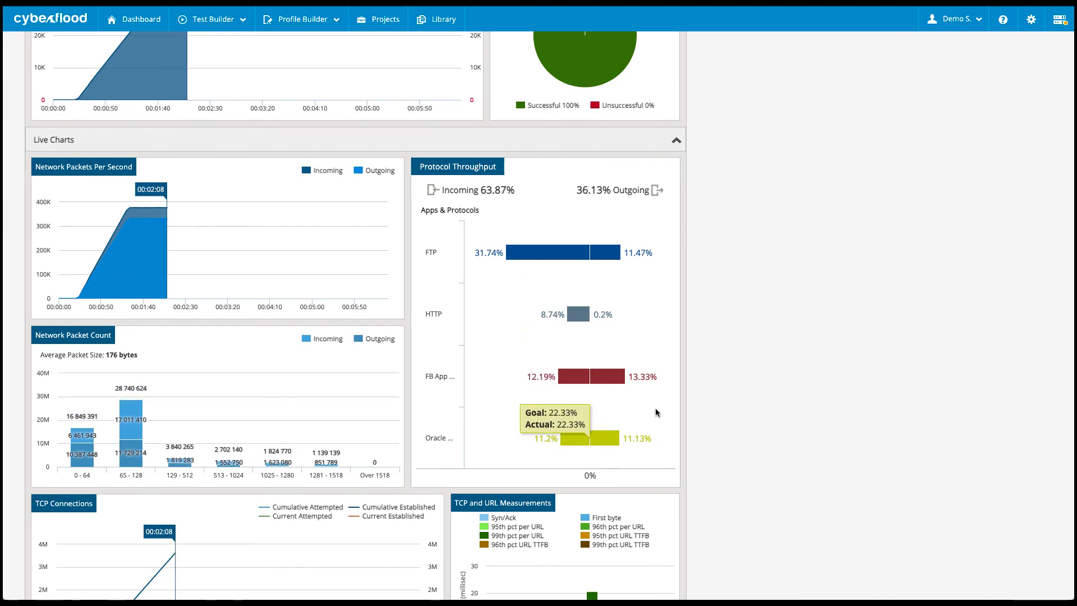
pyautogui.scroll(-10, 761, 384)
pyautogui.scroll(15, 761, 388)
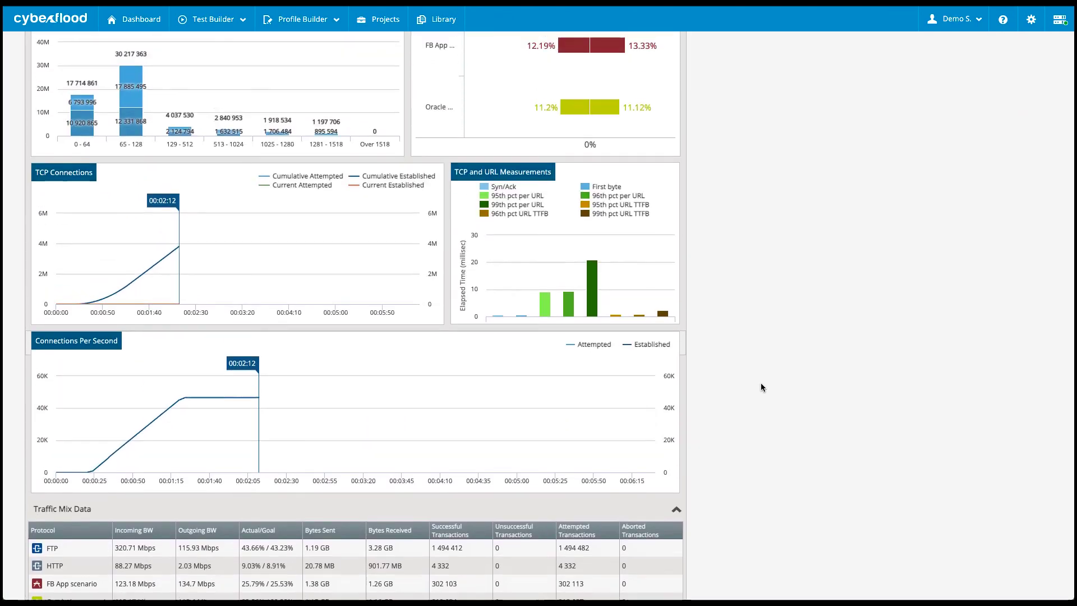
pyautogui.scroll(4, 761, 384)
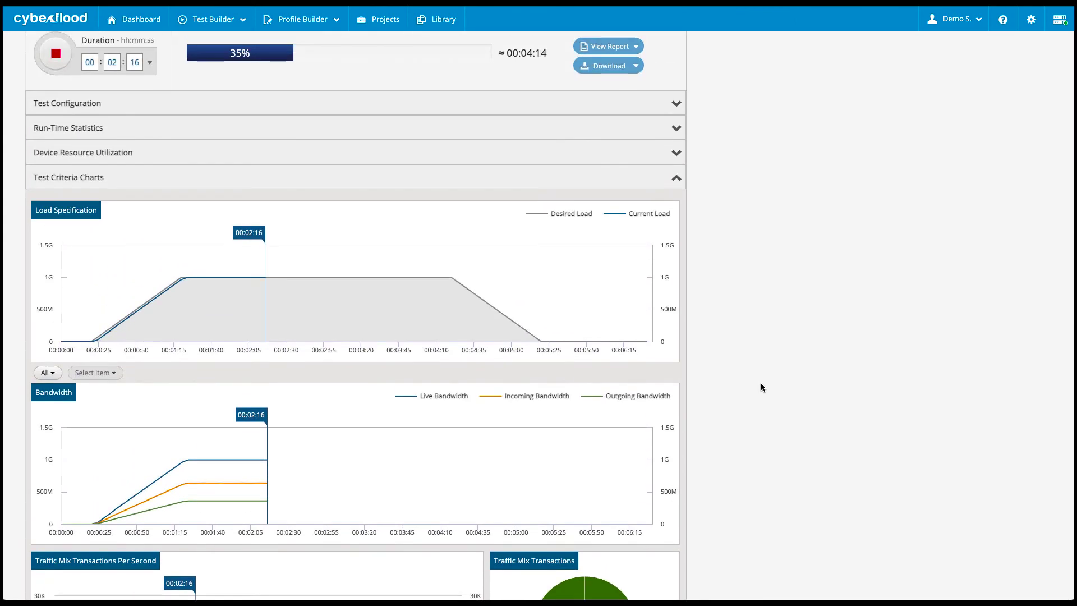